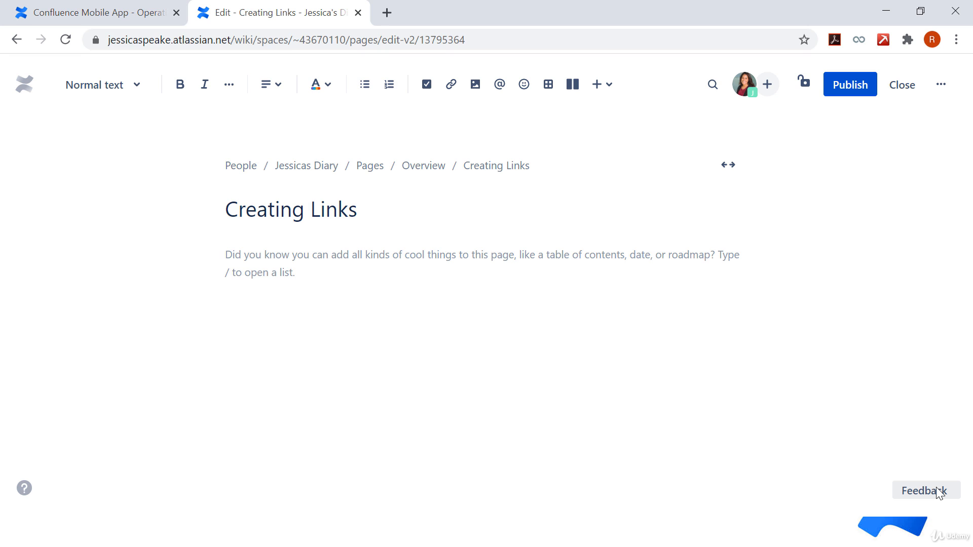
type("Google")
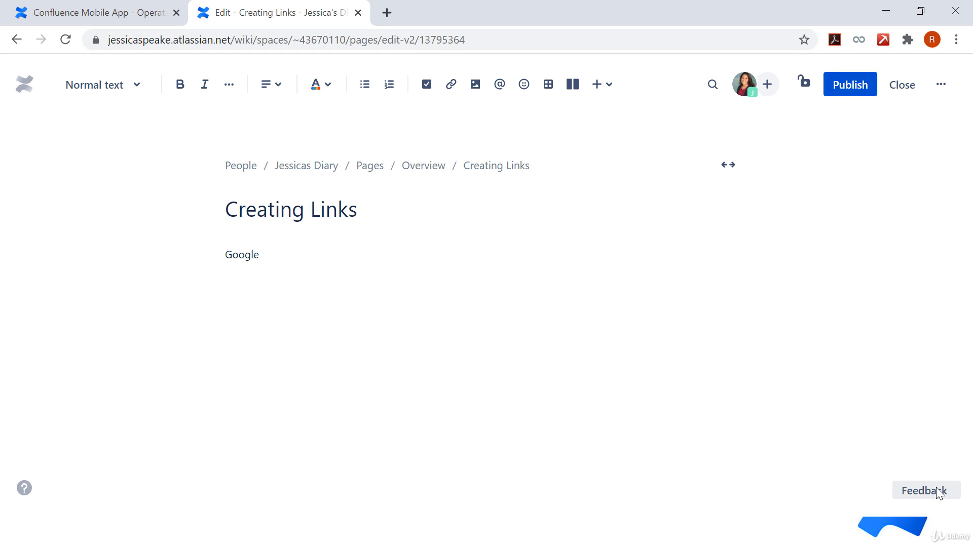
double_click(224, 254)
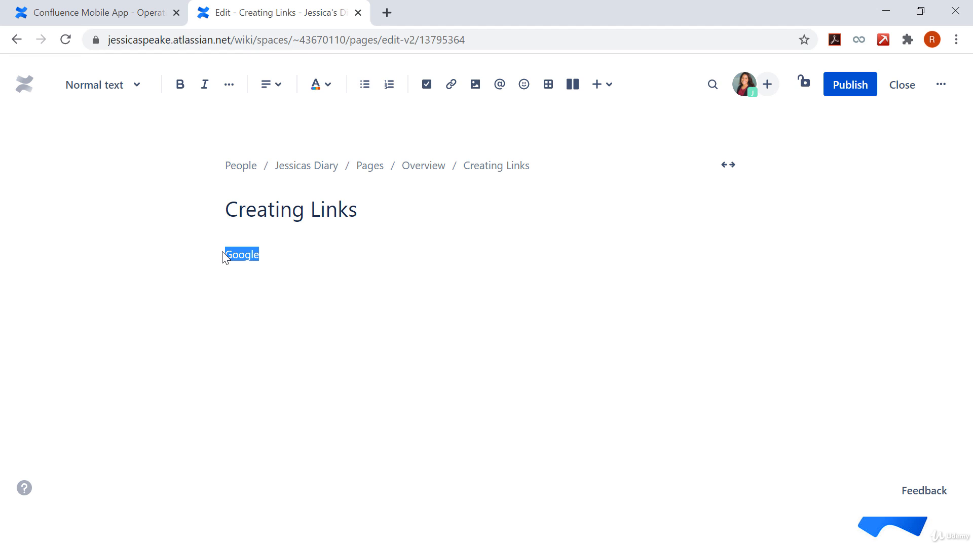
left_click(451, 84)
type("www.googl")
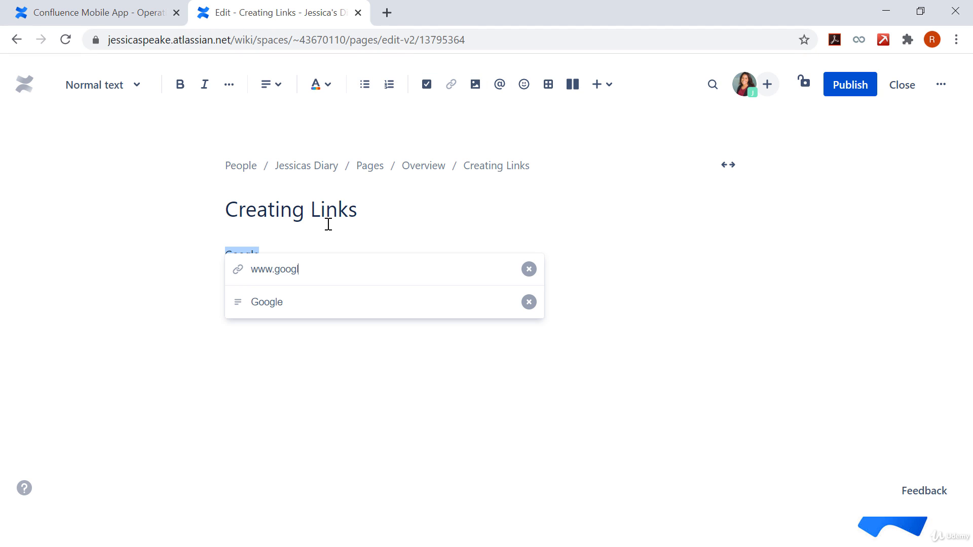
type("e.com")
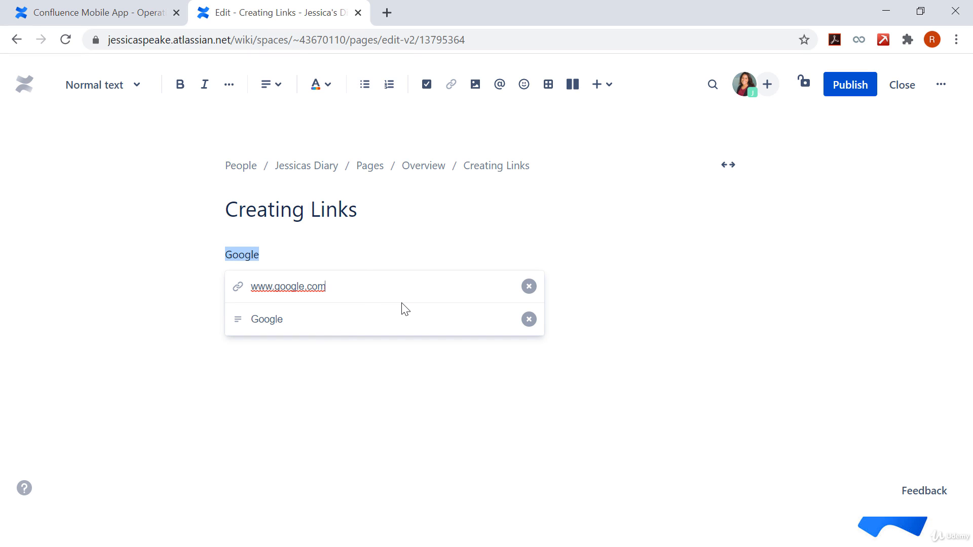
key("Return")
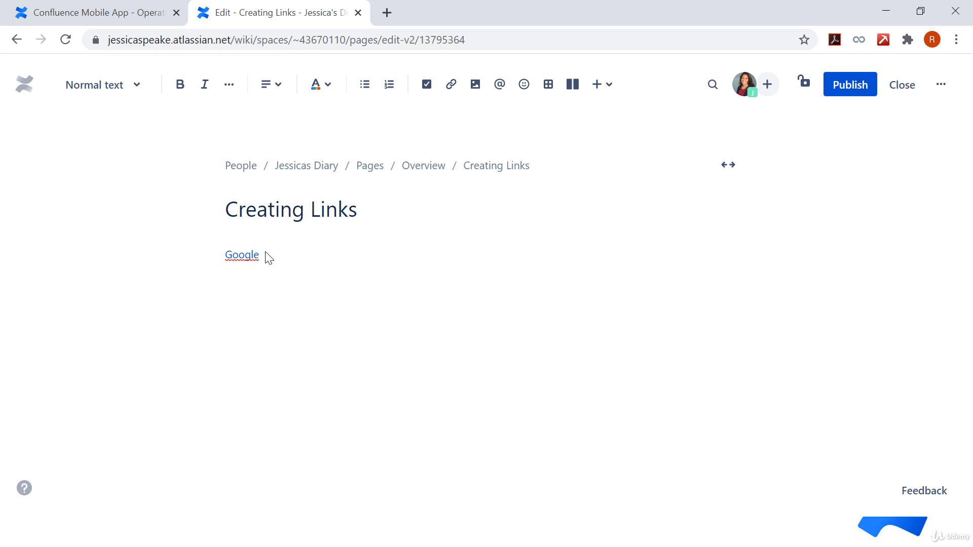
Step: Publish the Creating Links page, test its Google link and return to the page
left_click(850, 95)
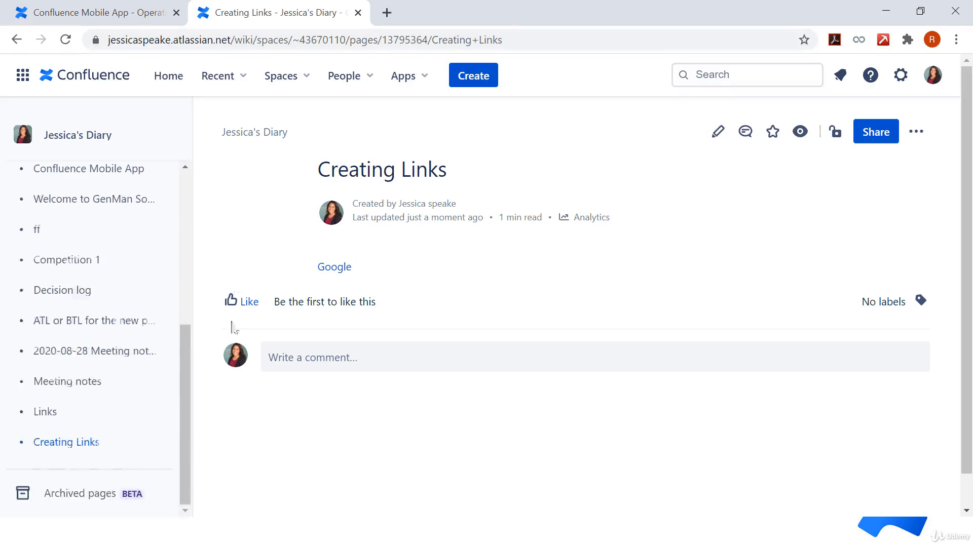
left_click(340, 271)
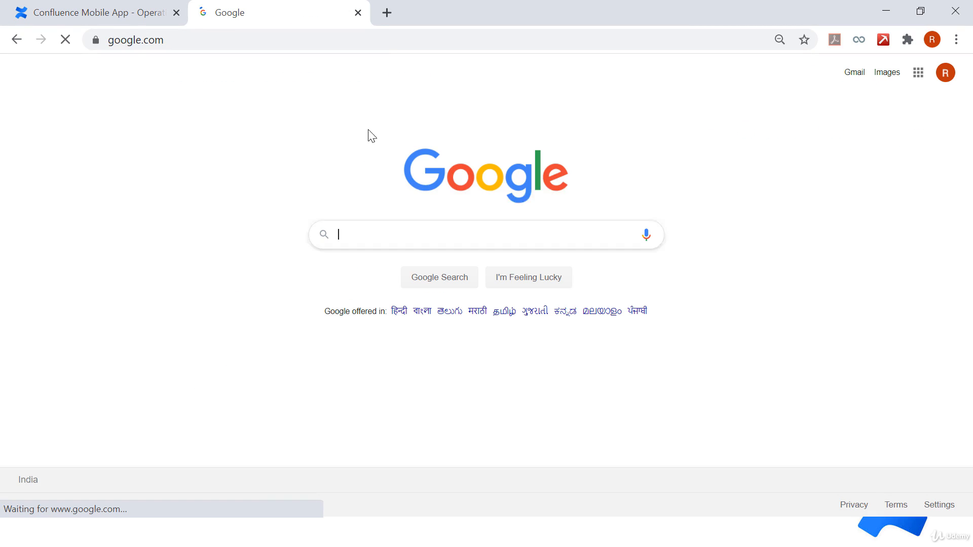
left_click(12, 41)
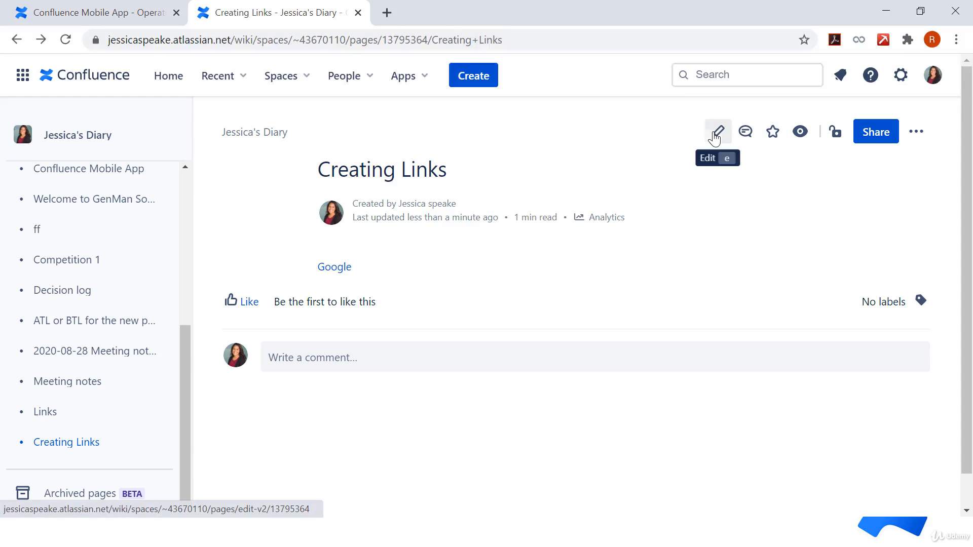
left_click(717, 133)
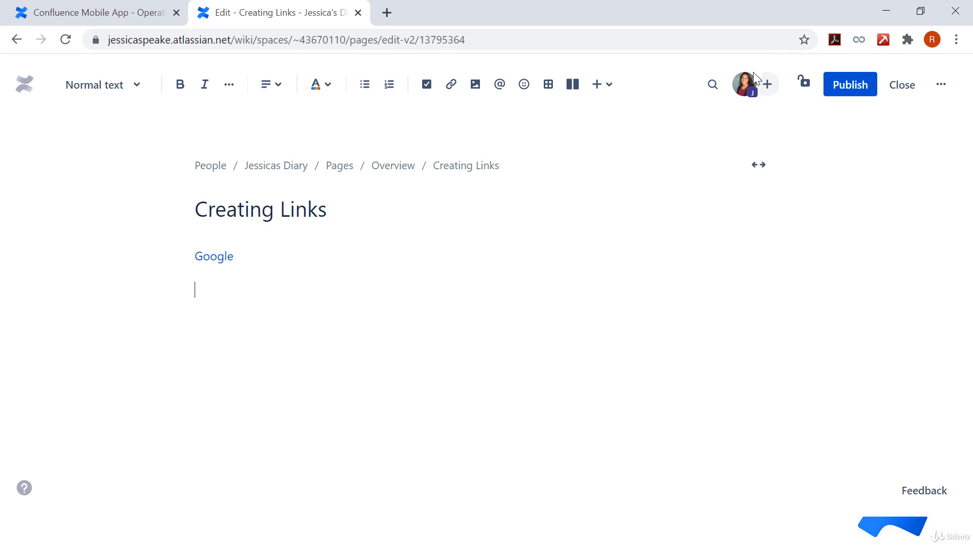
left_click(451, 84)
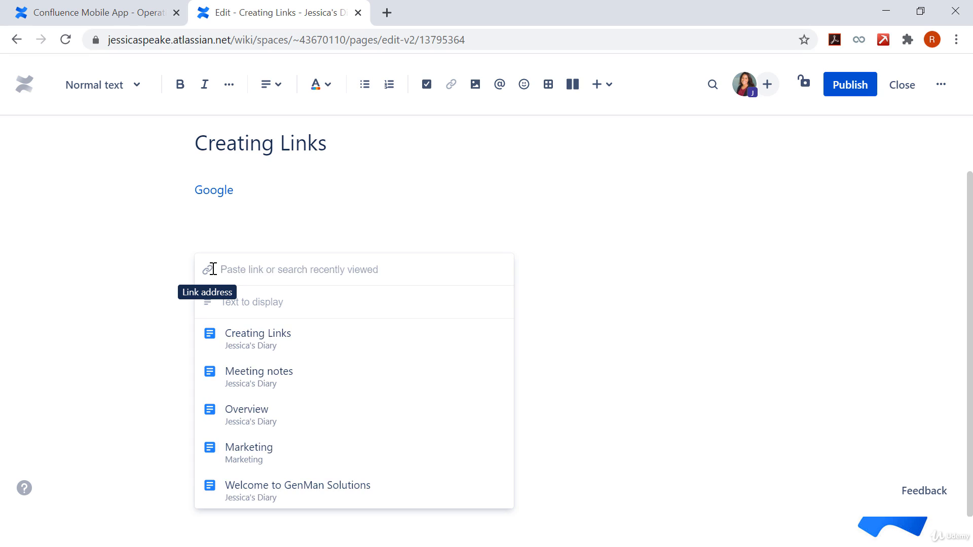
type("www.google.com")
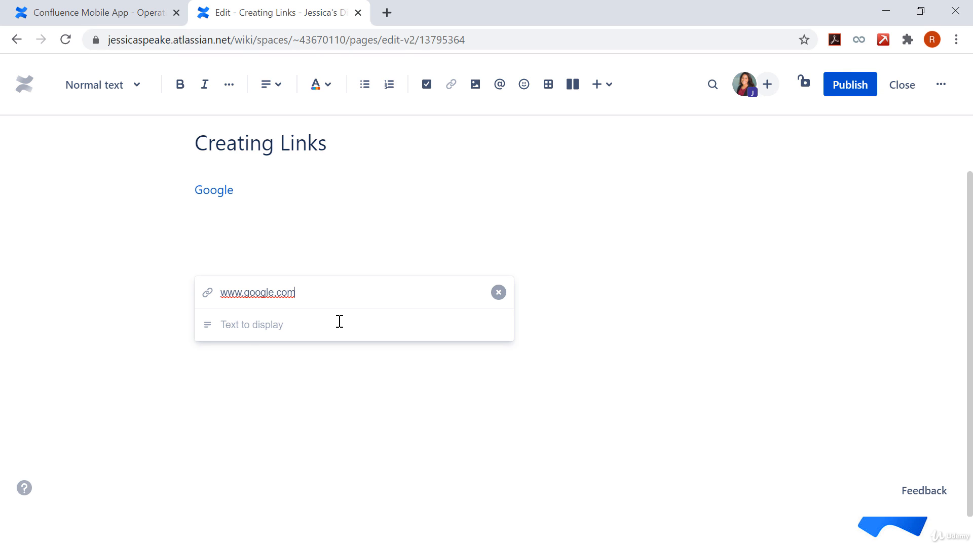
left_click(260, 325)
type("Google")
key("Return")
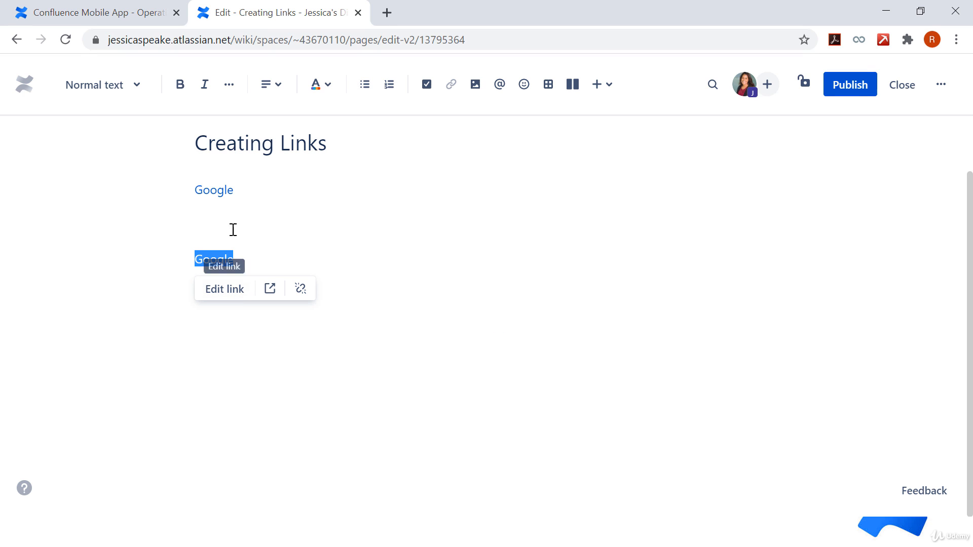
Step: Examine the address and display text of the second Google link, leaving both as they are
left_click(234, 299)
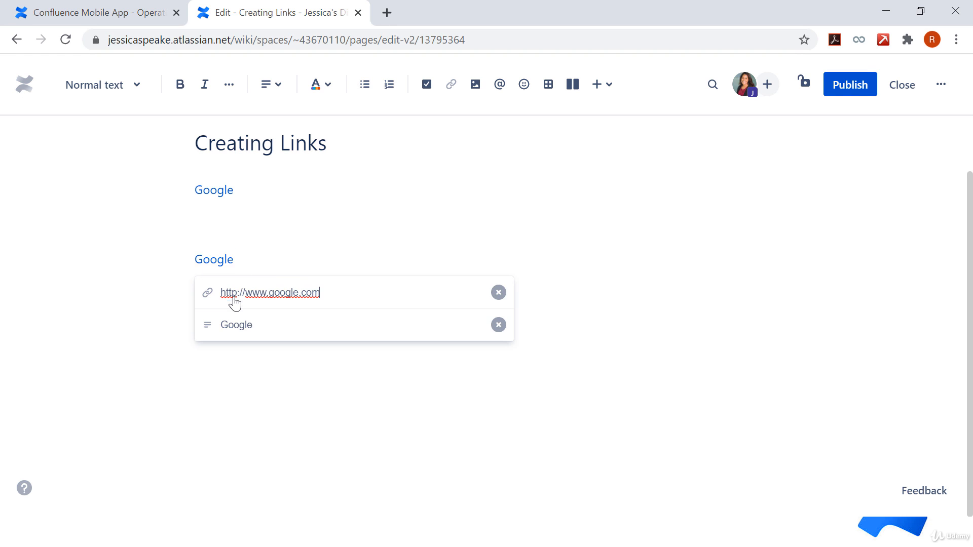
left_click(265, 326)
left_click(216, 242)
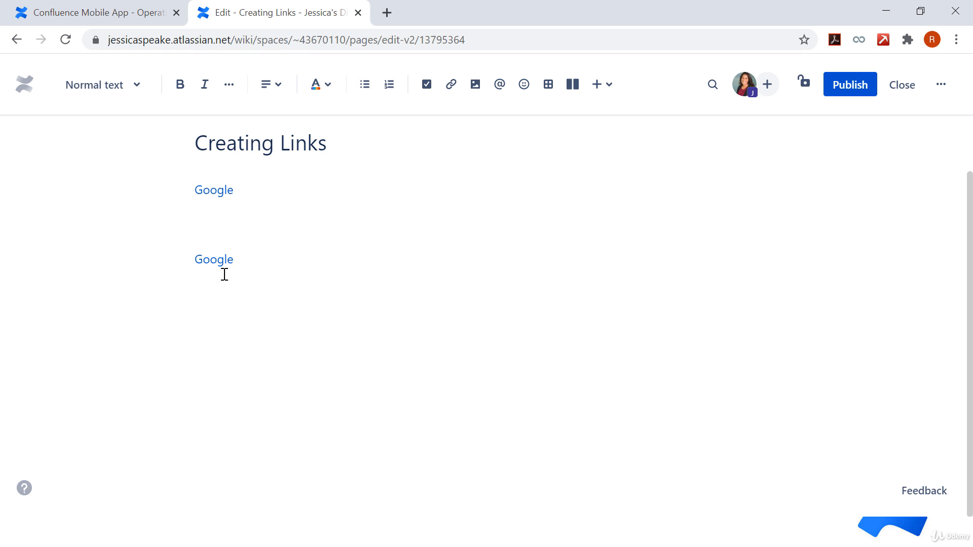
Step: Insert a link to the diary space's Overview page from the recently viewed pages
key("ctrl+k")
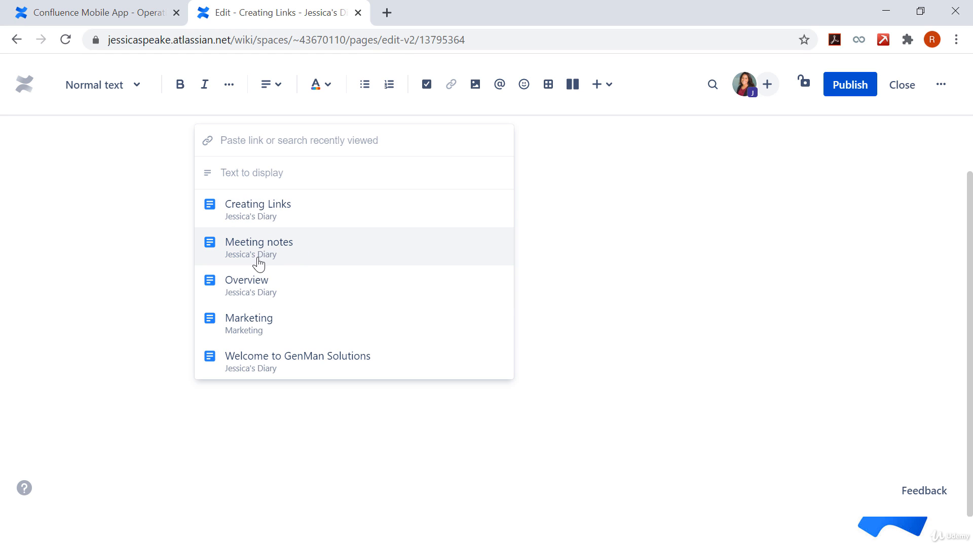
left_click(283, 294)
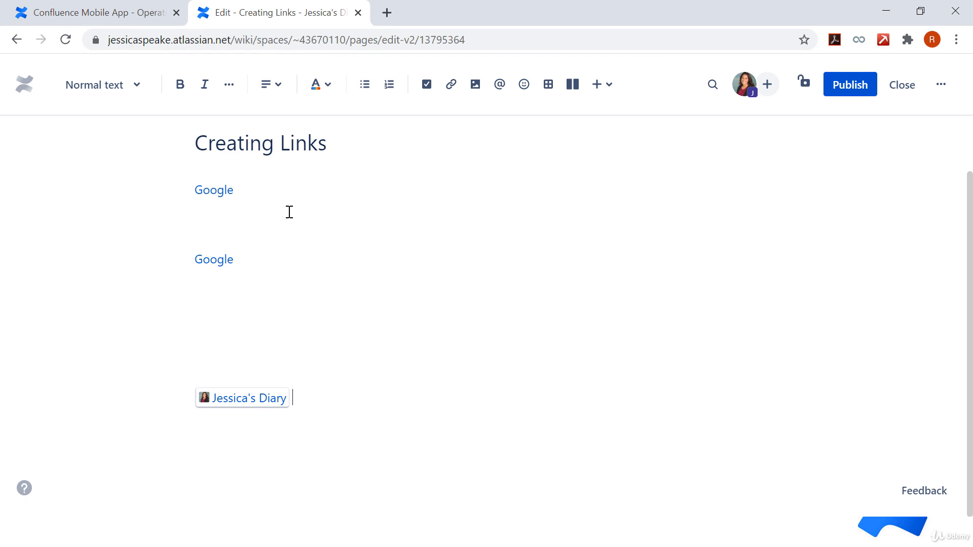
Step: Insert the copied Google Drive folder address as a link on a new line below the diary link
left_click(232, 430)
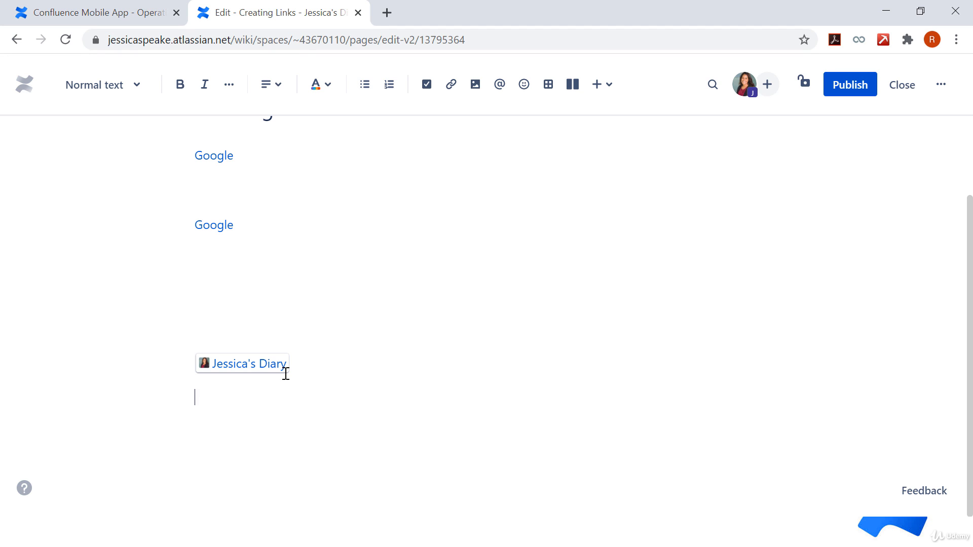
key("ctrl+k")
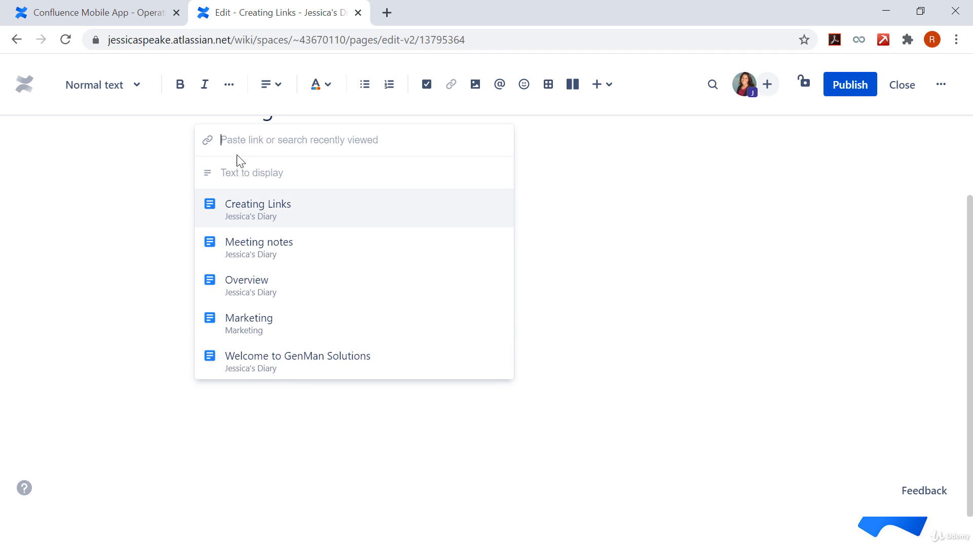
key("Return")
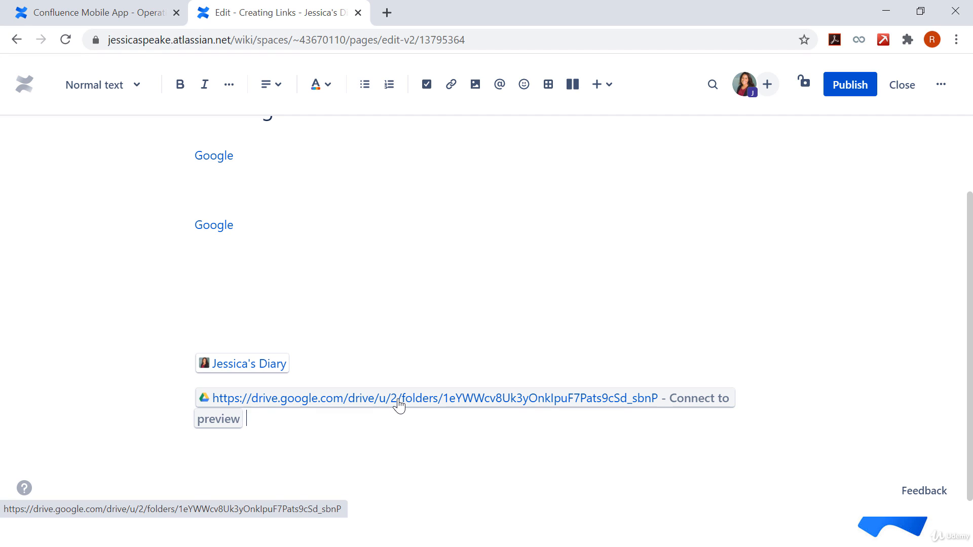
Step: Display the Google Drive folder link as a card
left_click(359, 405)
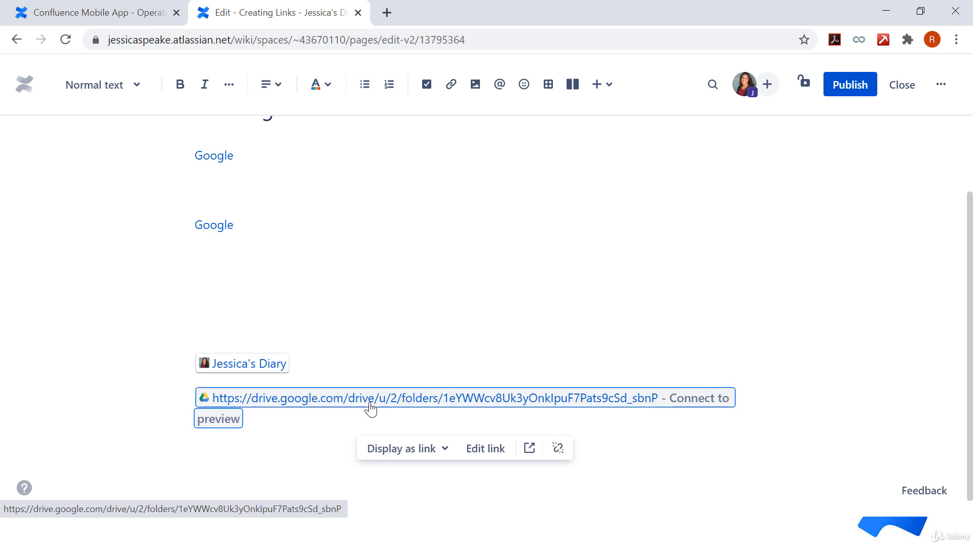
left_click(413, 459)
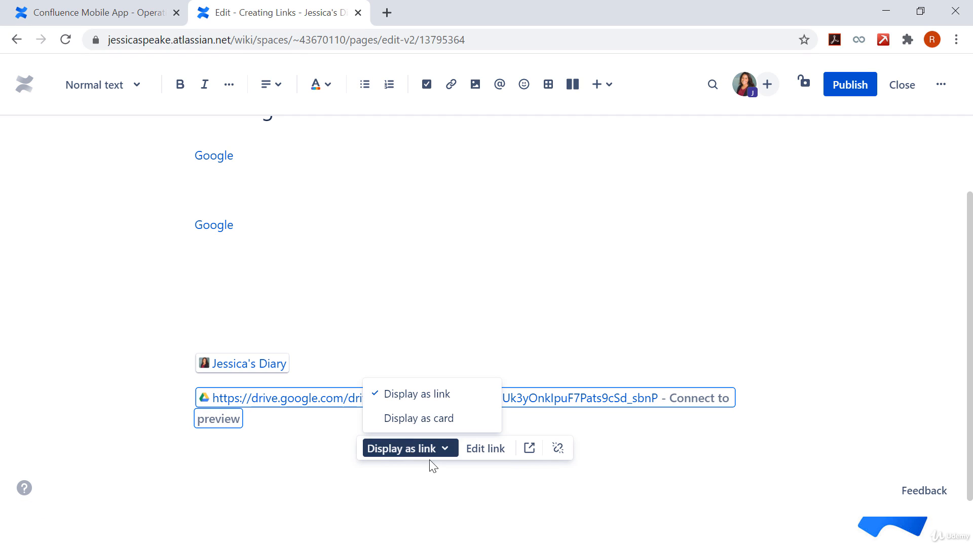
left_click(425, 419)
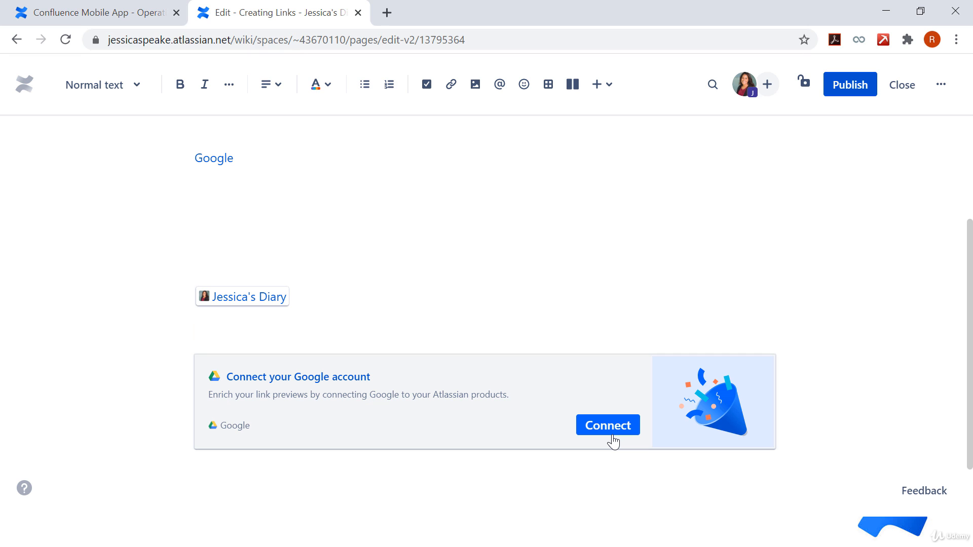
scroll(356, 477, "down", 2)
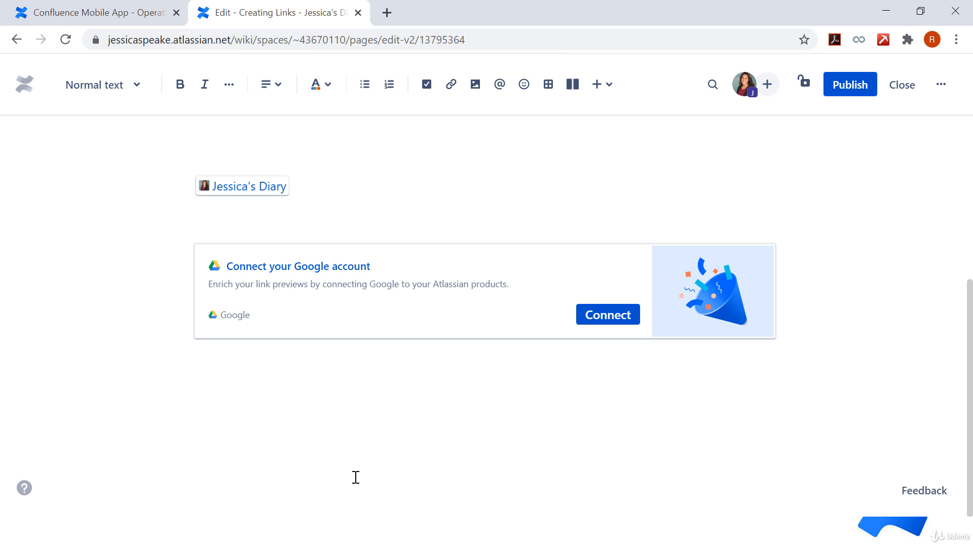
Step: Open the permalink of the footer comment on the Confluence Mobile App page and copy its web address
left_click(387, 12)
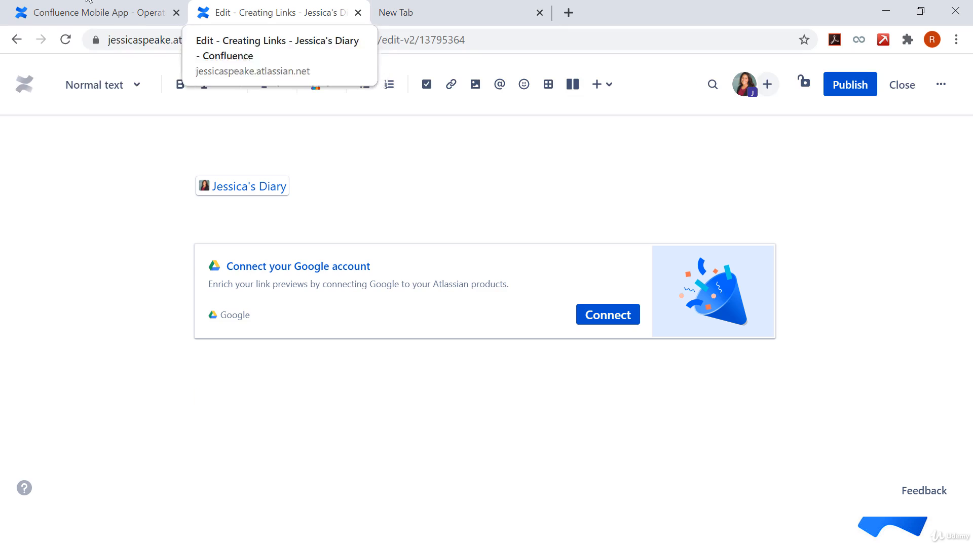
left_click(66, 11)
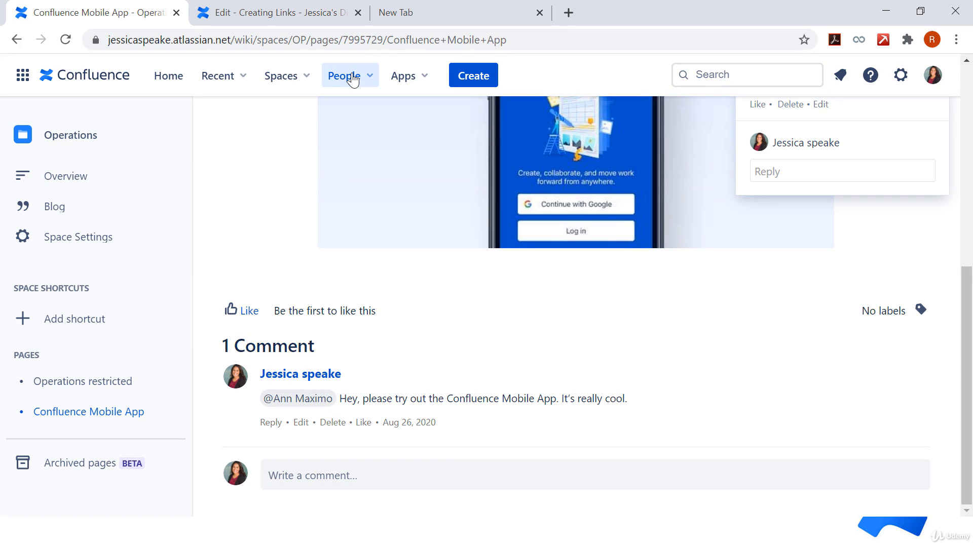
scroll(468, 321, "up", 3)
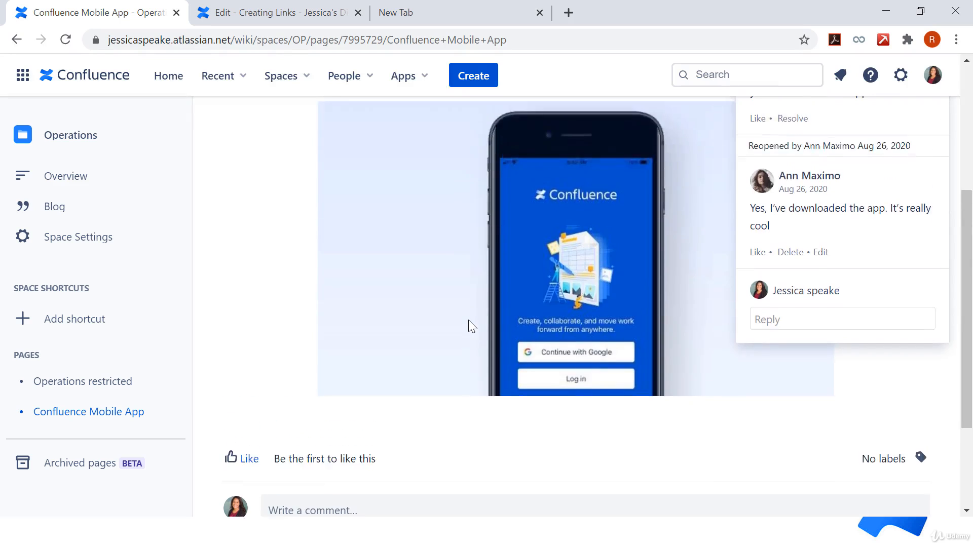
scroll(468, 320, "up", 5)
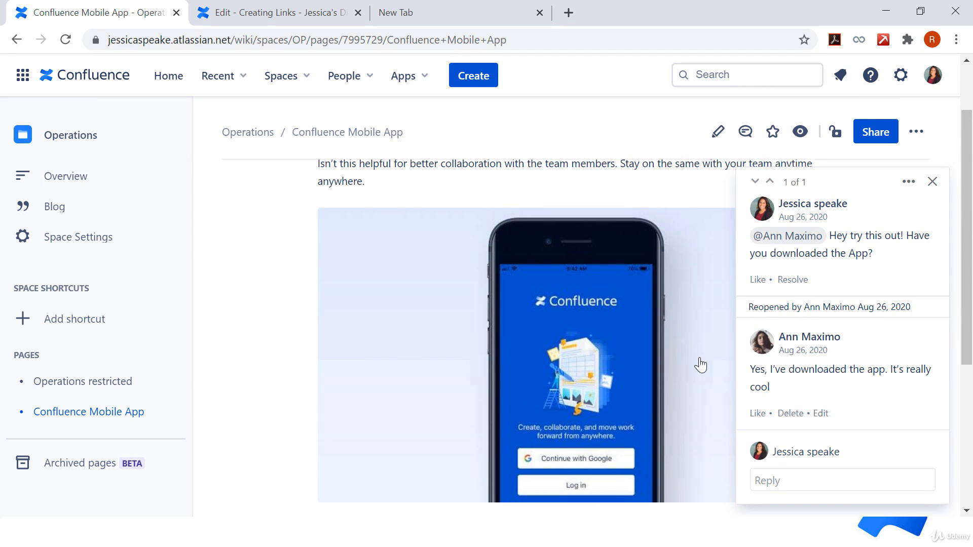
scroll(701, 365, "down", 4)
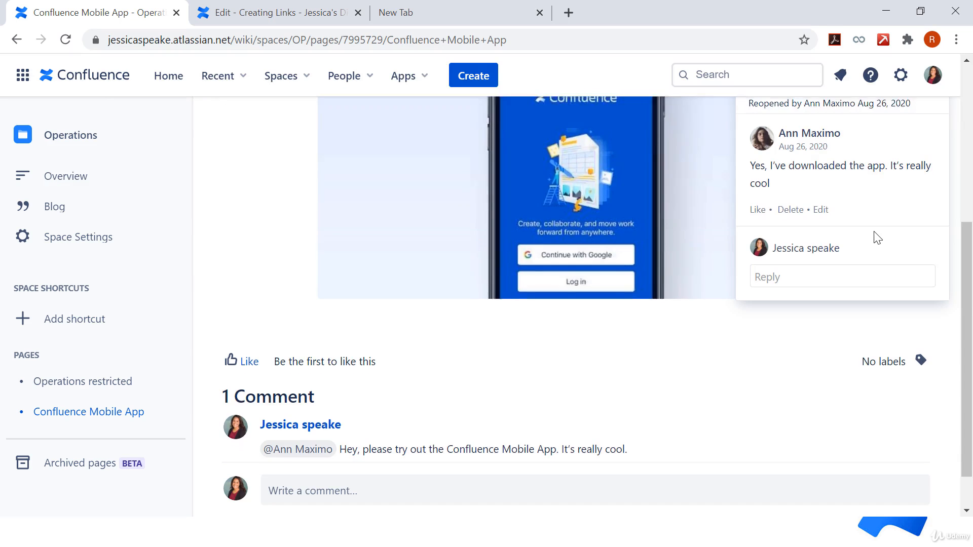
scroll(876, 234, "up", 4)
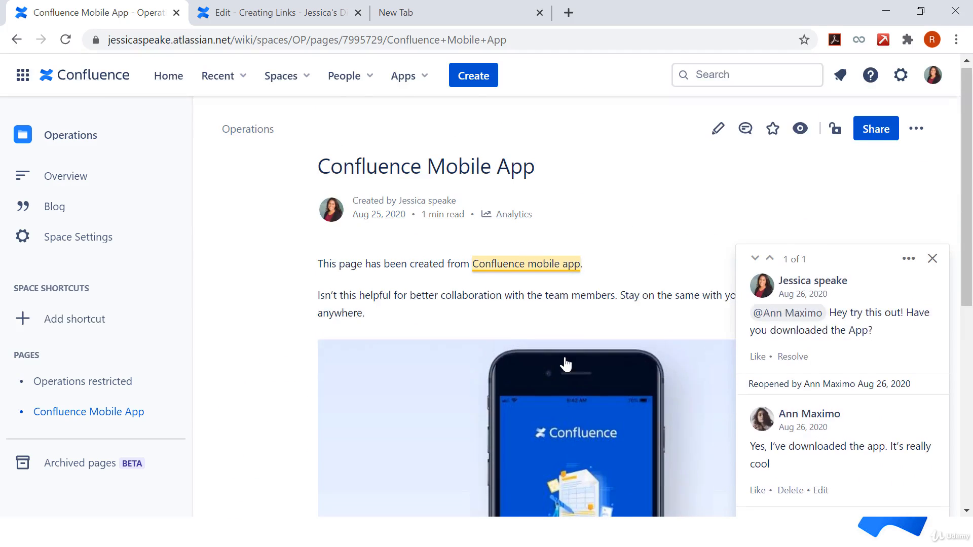
scroll(567, 365, "down", 6)
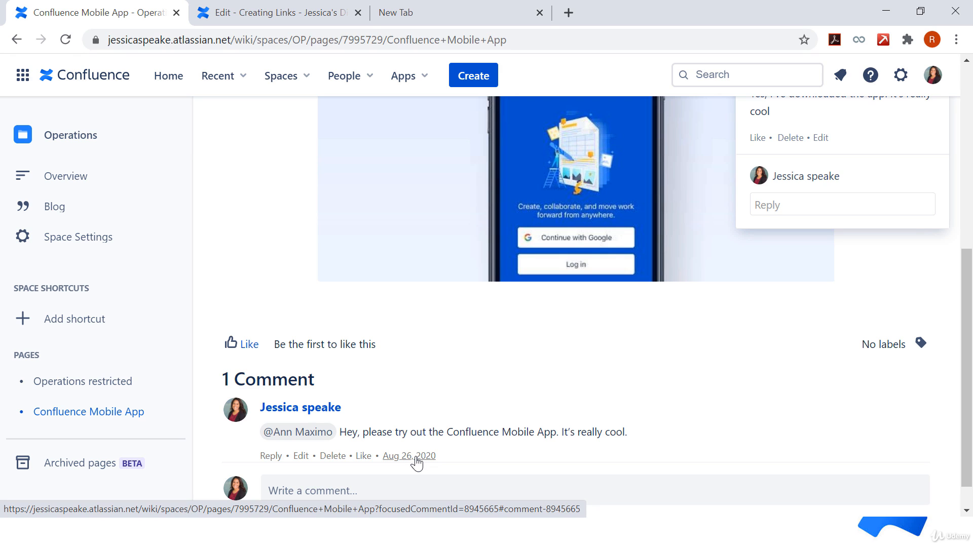
left_click(416, 459)
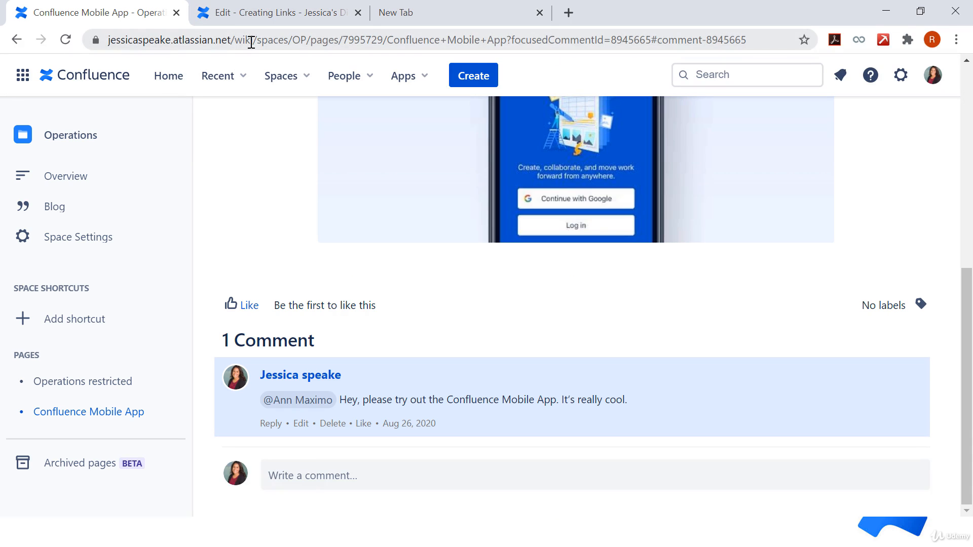
left_click(393, 37)
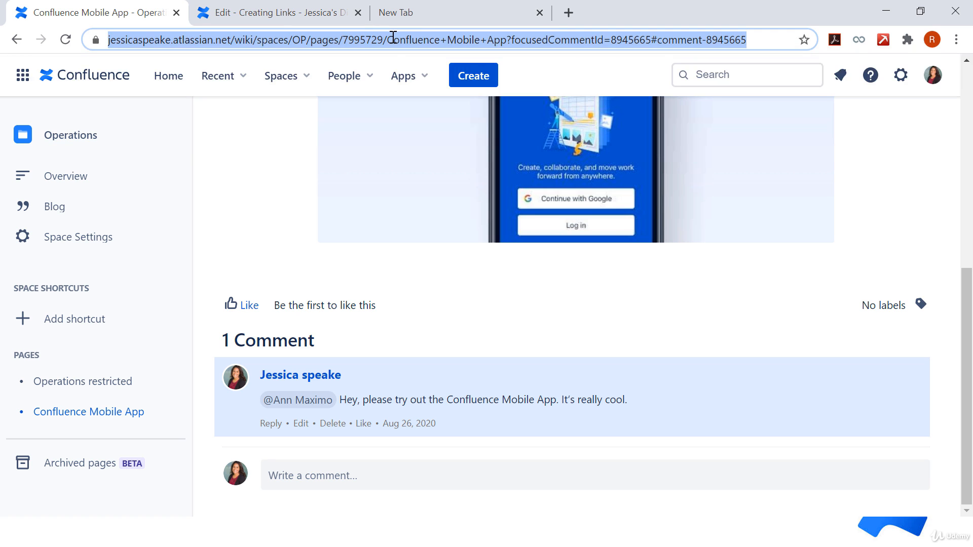
Step: Insert the copied footer comment address as a link displayed as "Comment" below the Google Drive card on the Creating Links page
left_click(261, 4)
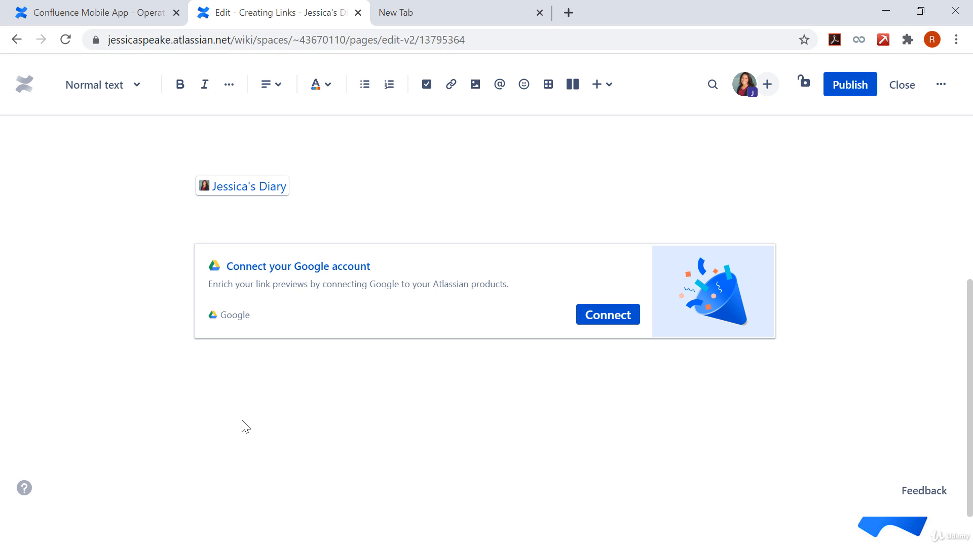
key("ctrl+k")
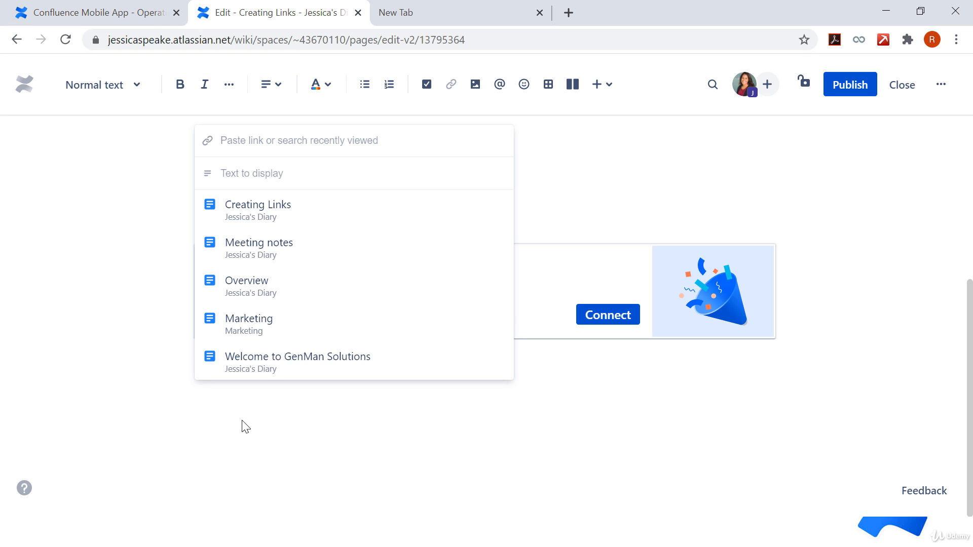
key("ctrl+v")
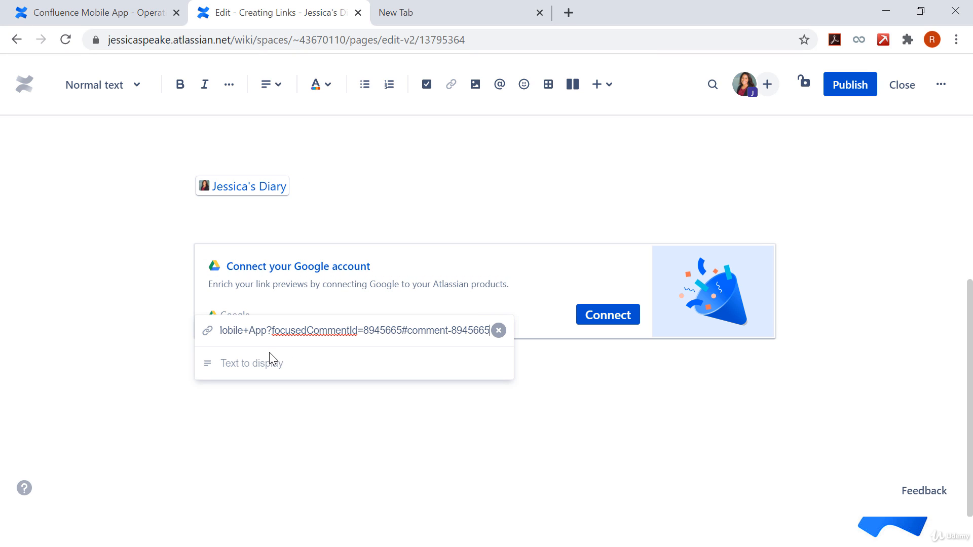
left_click(263, 365)
type("C")
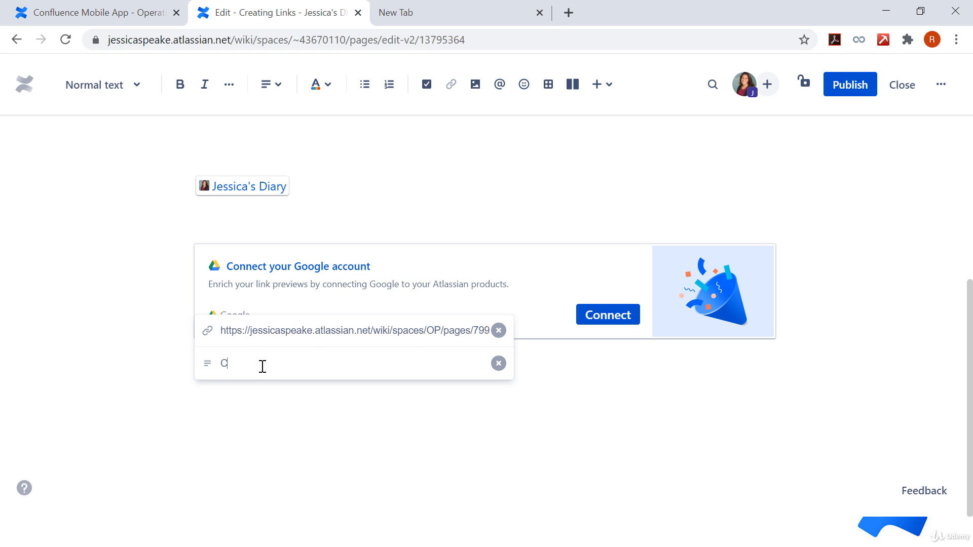
type("omment")
key("Return")
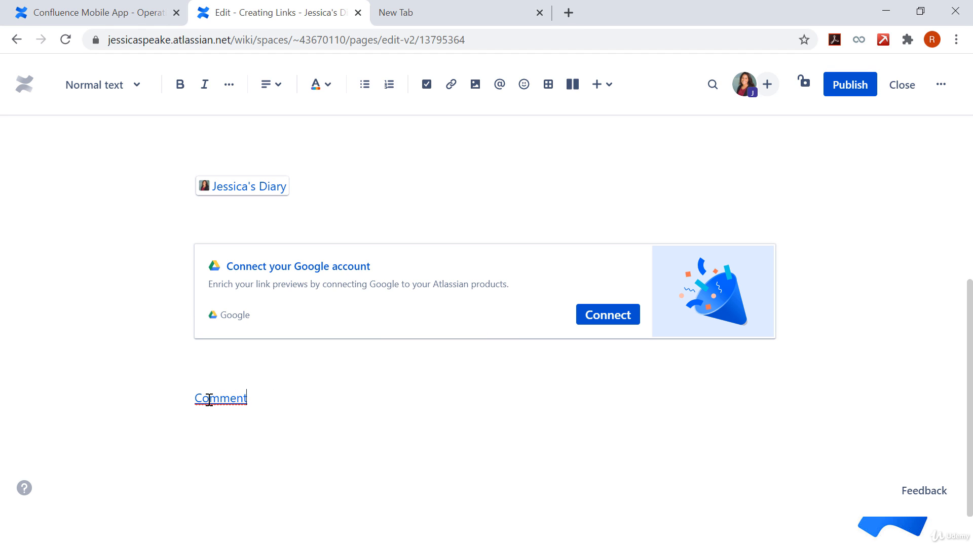
Step: Publish the page and test the Comment link, returning to the Creating Links page
left_click(837, 87)
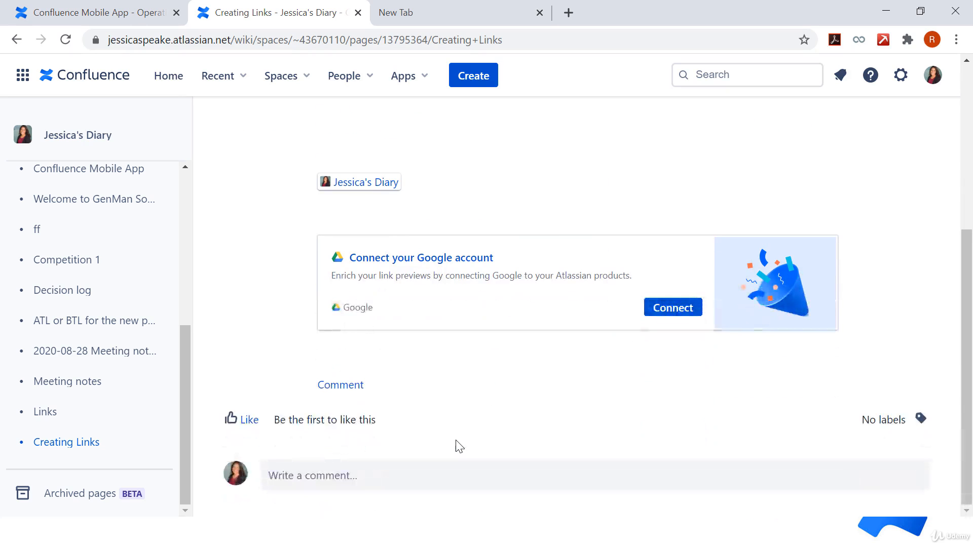
left_click(339, 386)
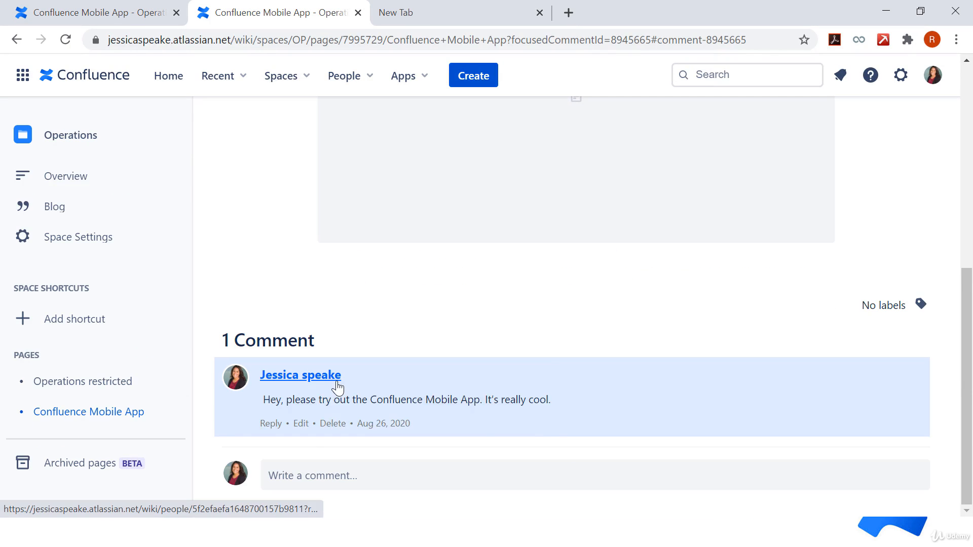
mouse_move(338, 374)
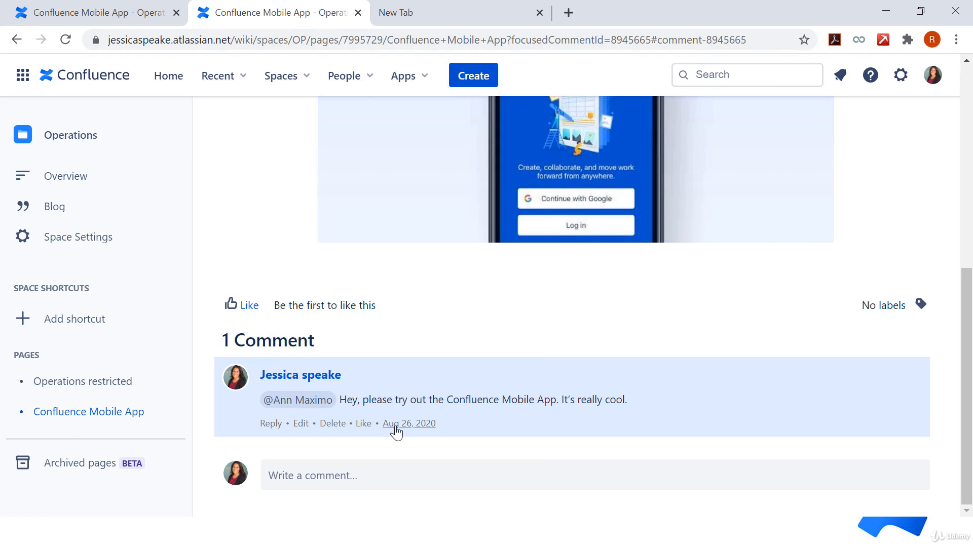
key("alt+Left")
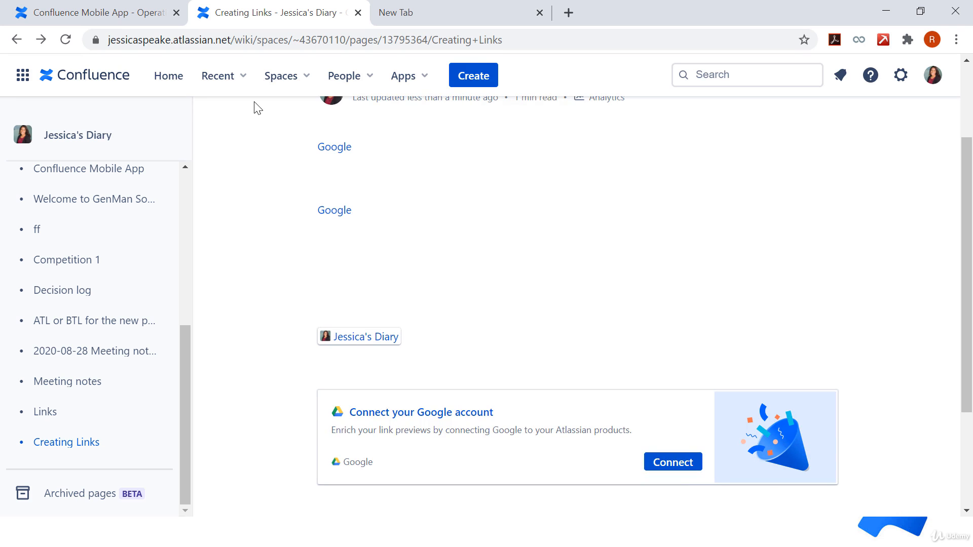
Step: Reopen the page for editing and copy the permalink address of the inline comment on "Confluence mobile app" in the Confluence Mobile App page
scroll(730, 240, "up", 3)
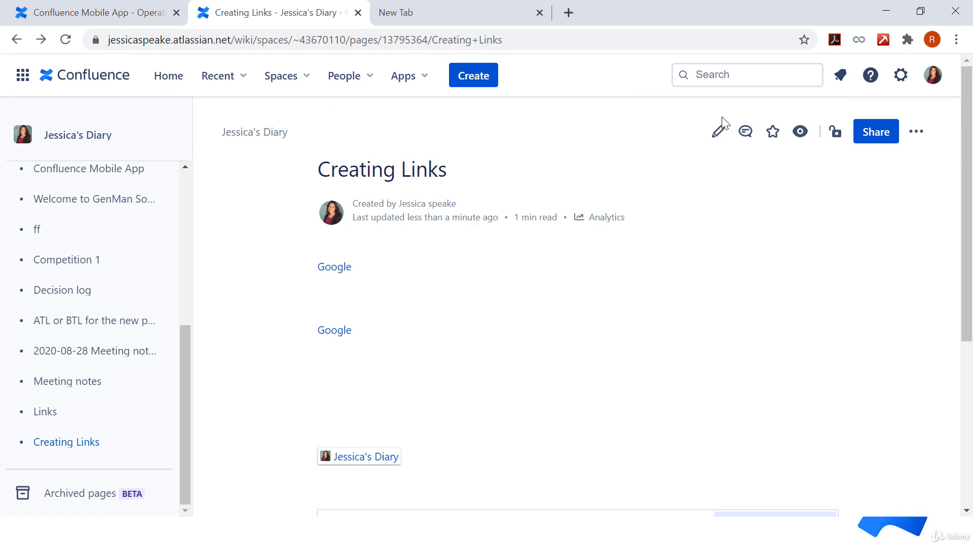
left_click(718, 133)
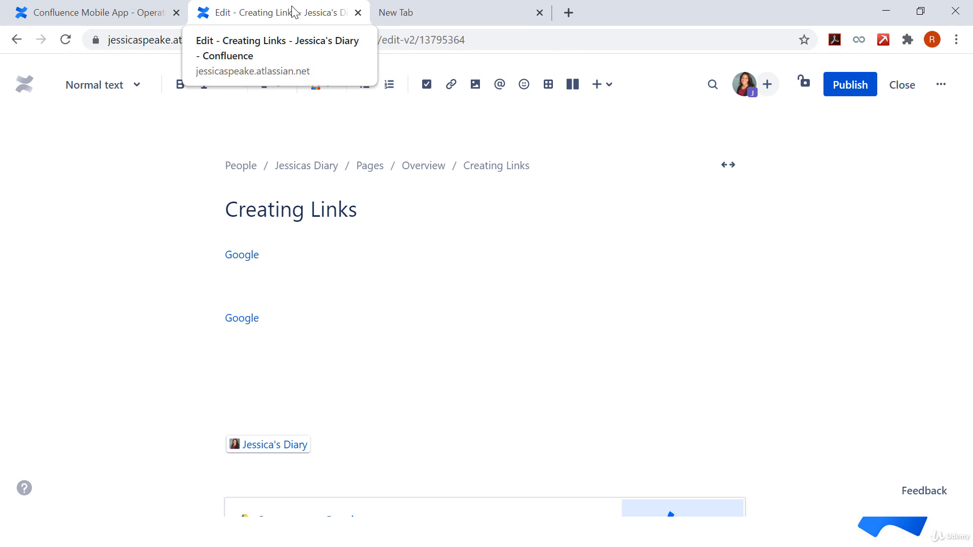
left_click(63, 11)
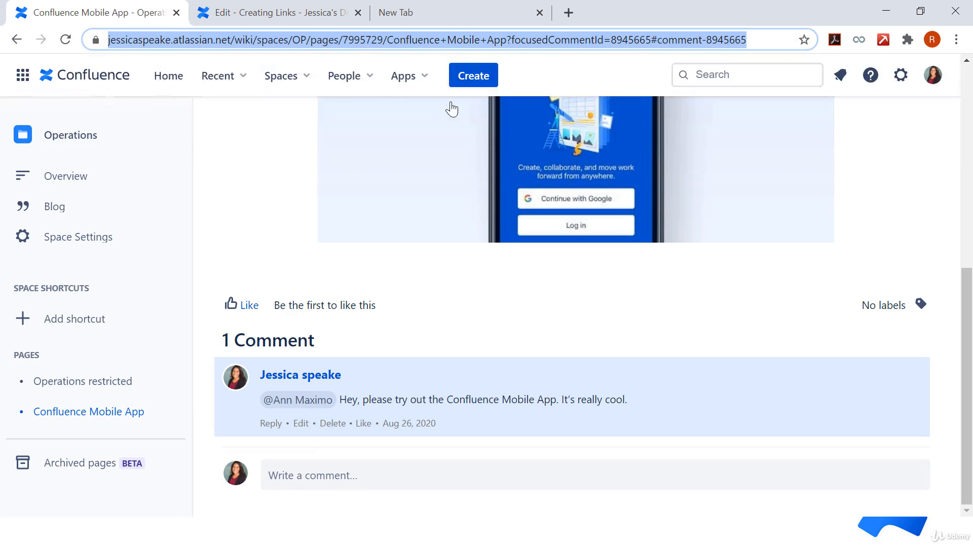
scroll(815, 291, "up", 7)
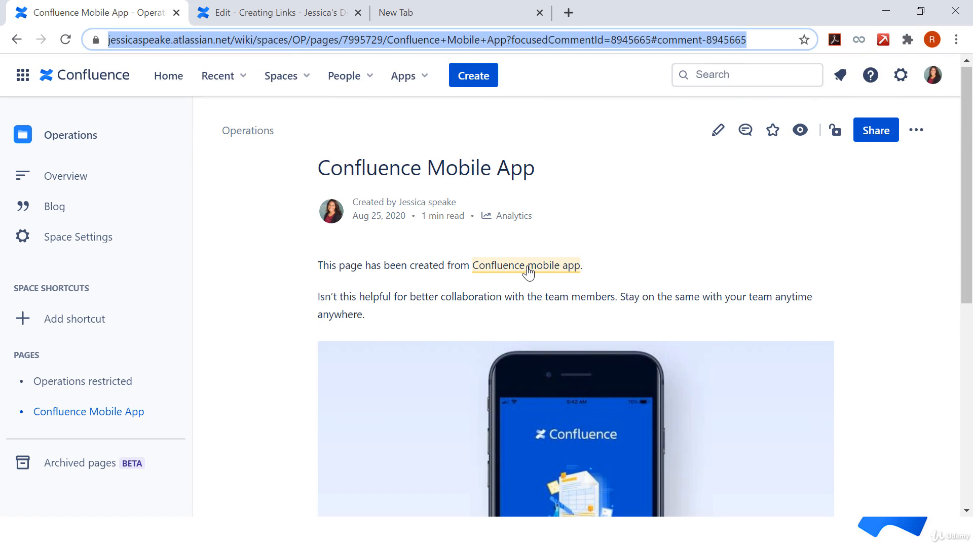
left_click(528, 272)
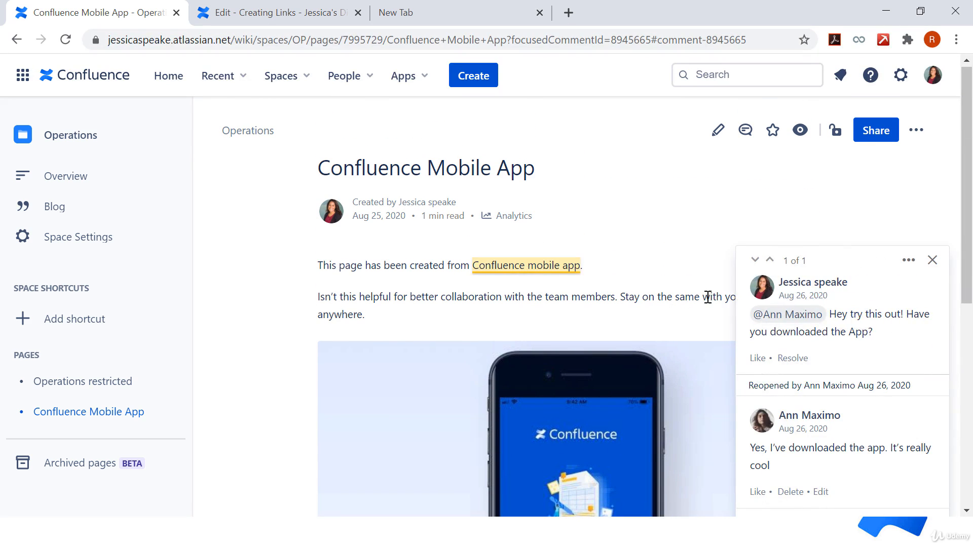
left_click(796, 299)
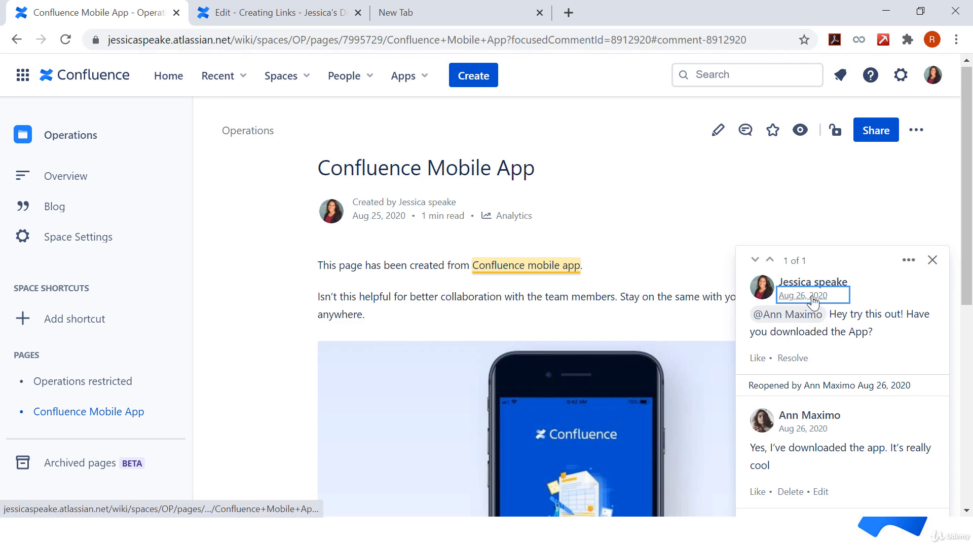
left_click(579, 37)
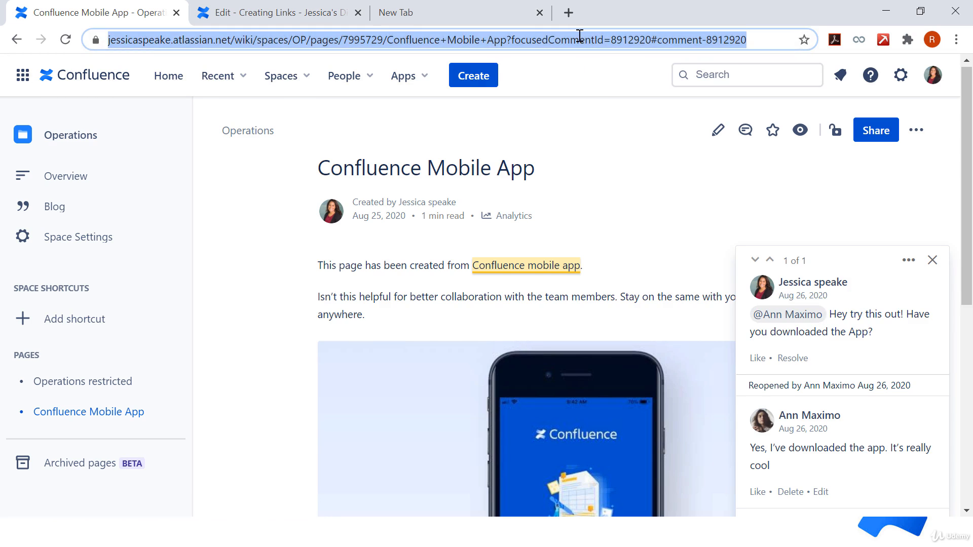
Step: Insert the copied inline comment address as a link displayed as "inline comment" on the line below the Comment link
left_click(254, 11)
scroll(324, 497, "down", 2)
scroll(325, 497, "down", 3)
left_click(274, 437)
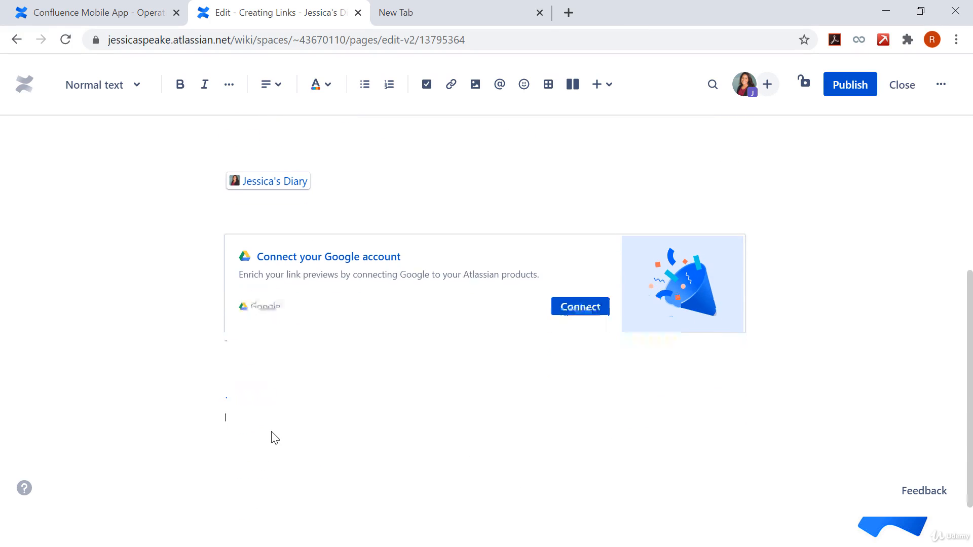
type("/")
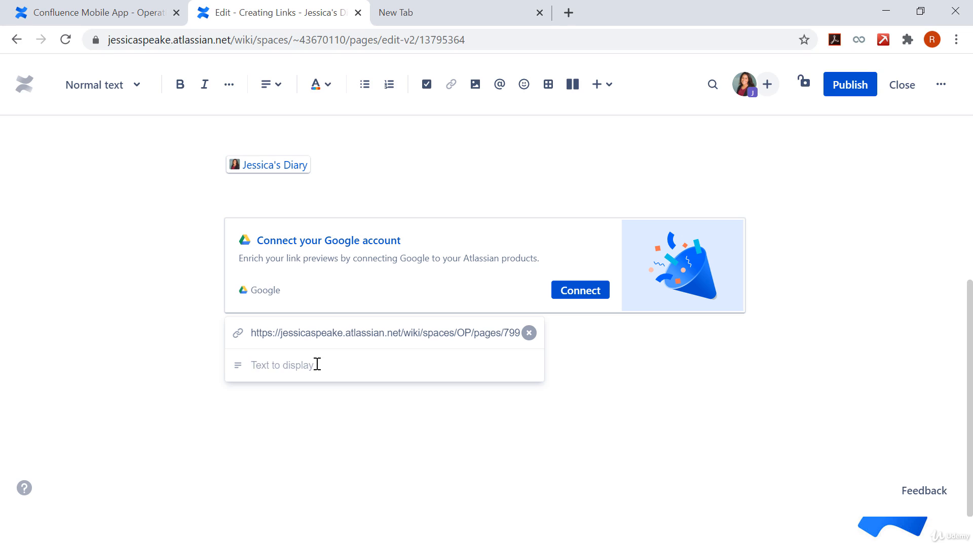
type("inli")
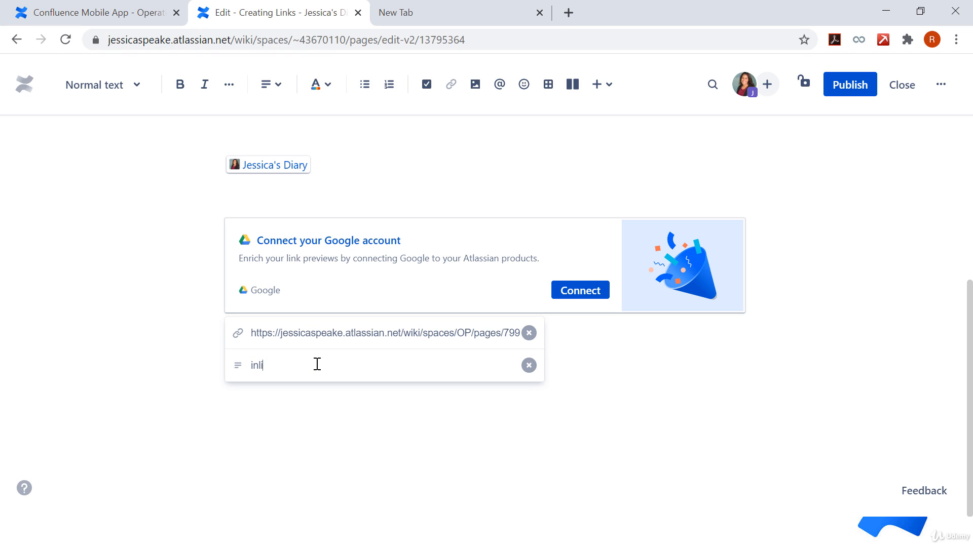
type("ne comment")
key("Return")
Step: Publish the page and test the inline comment link, returning to the Creating Links page
left_click(860, 93)
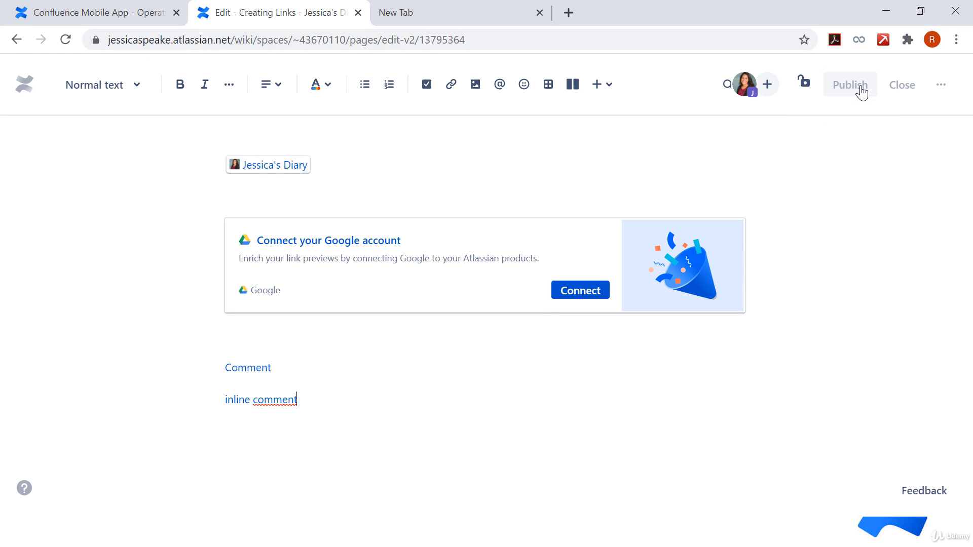
left_click_drag(971, 257, 972, 400)
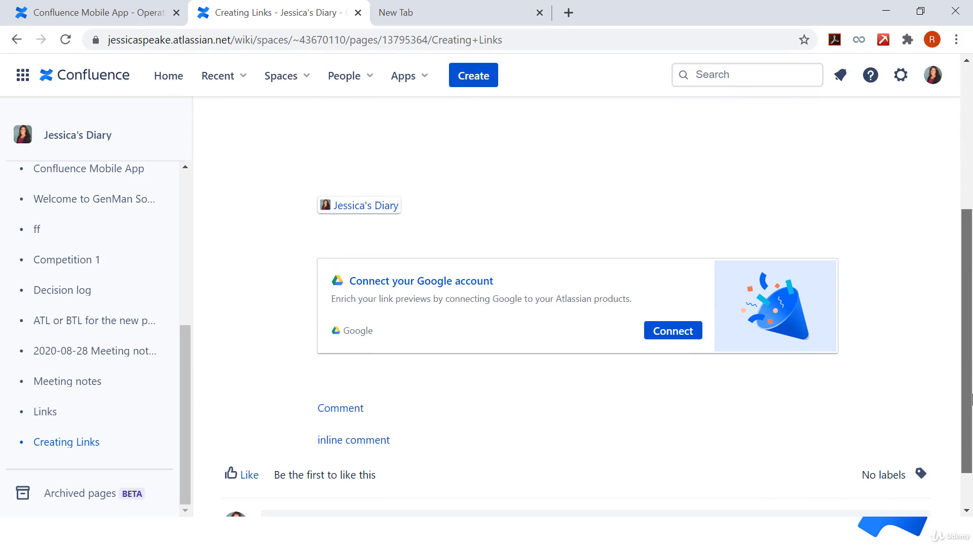
left_click(358, 446)
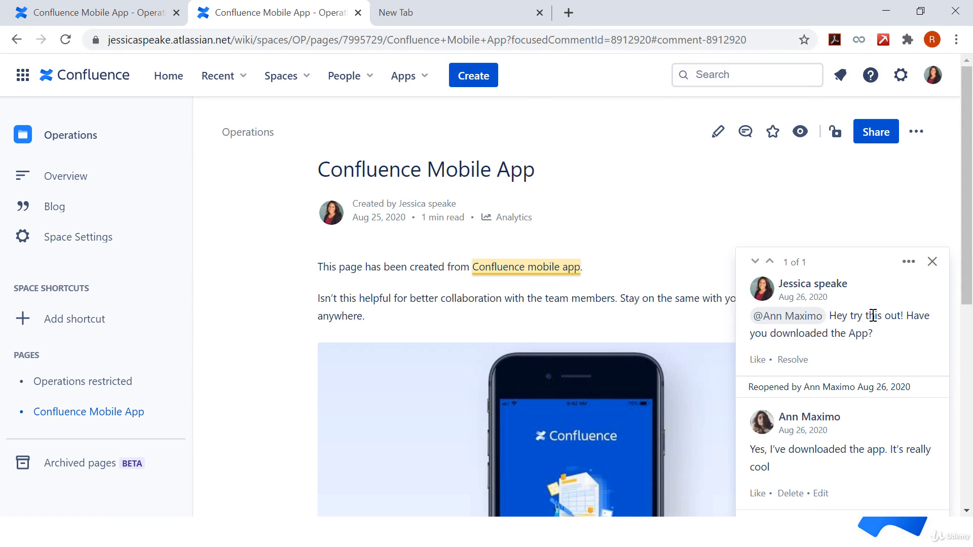
left_click(15, 40)
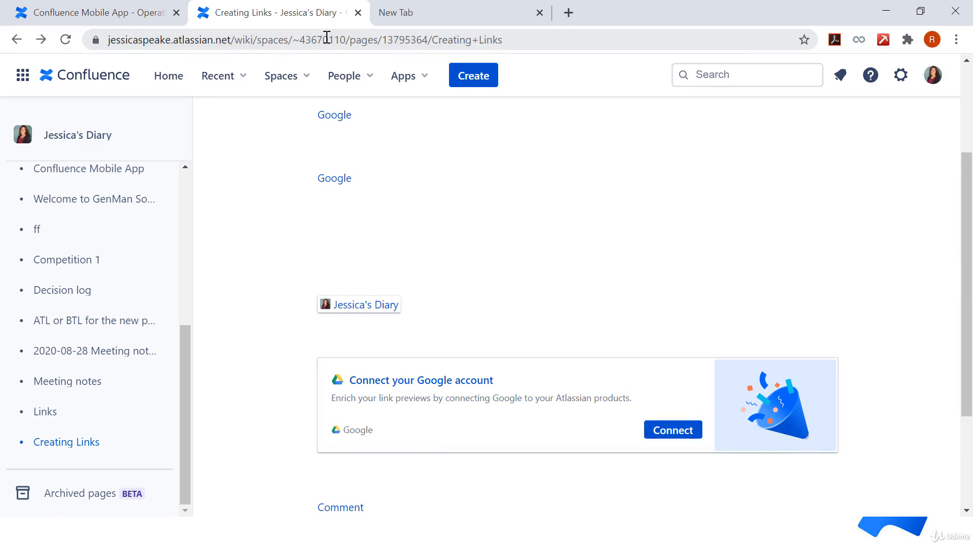
Step: Reopen the page for editing and enter the contact's email address as the target of a new link below the diary link
key("e")
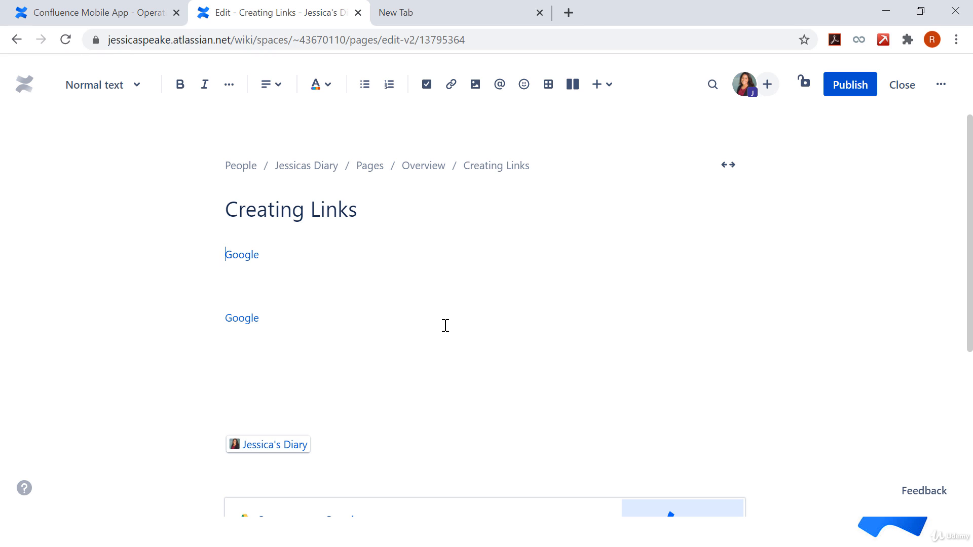
scroll(446, 326, "down", 6)
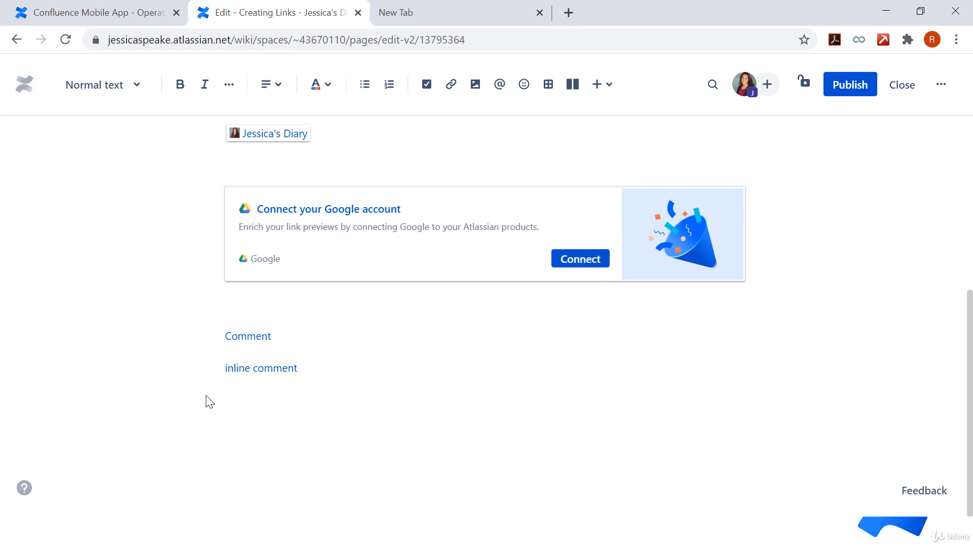
key("ctrl+k")
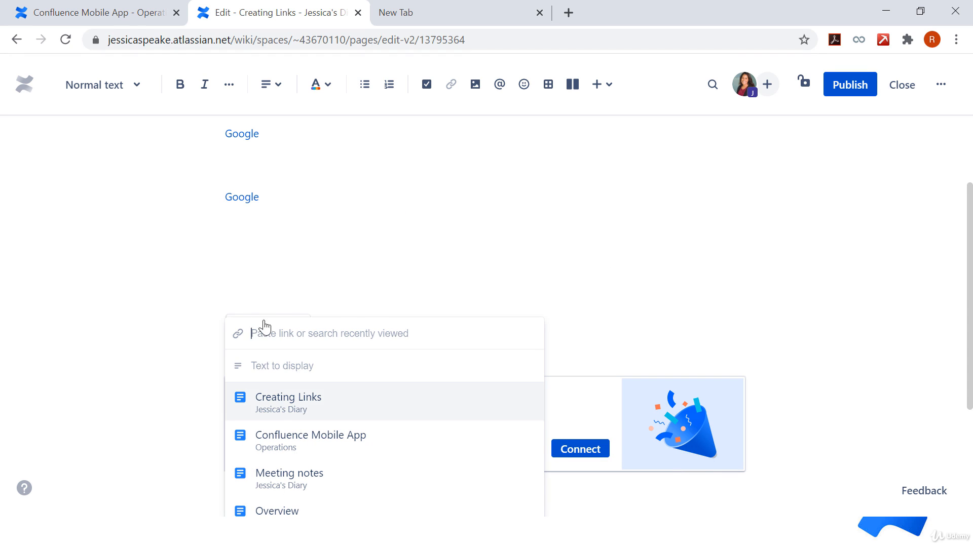
scroll(306, 218, "up", 1)
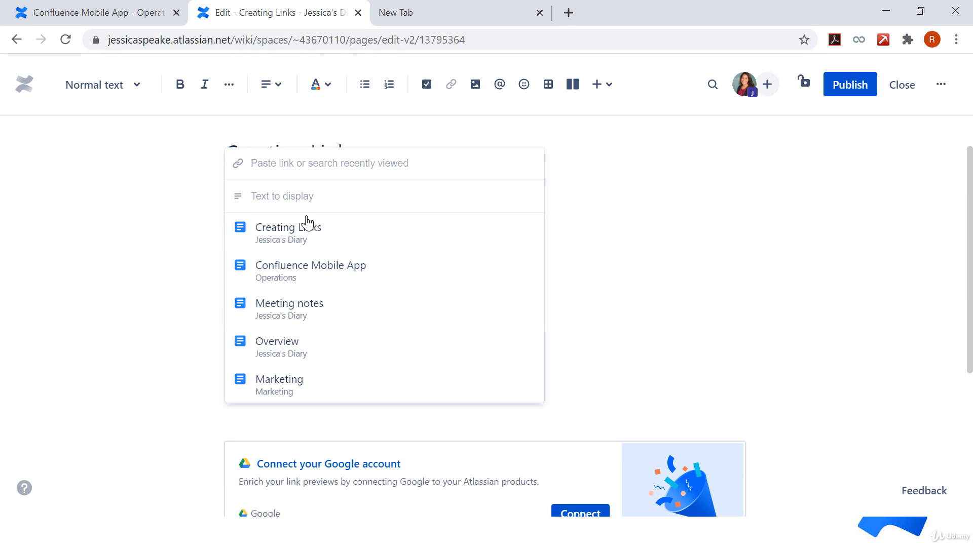
type("ge")
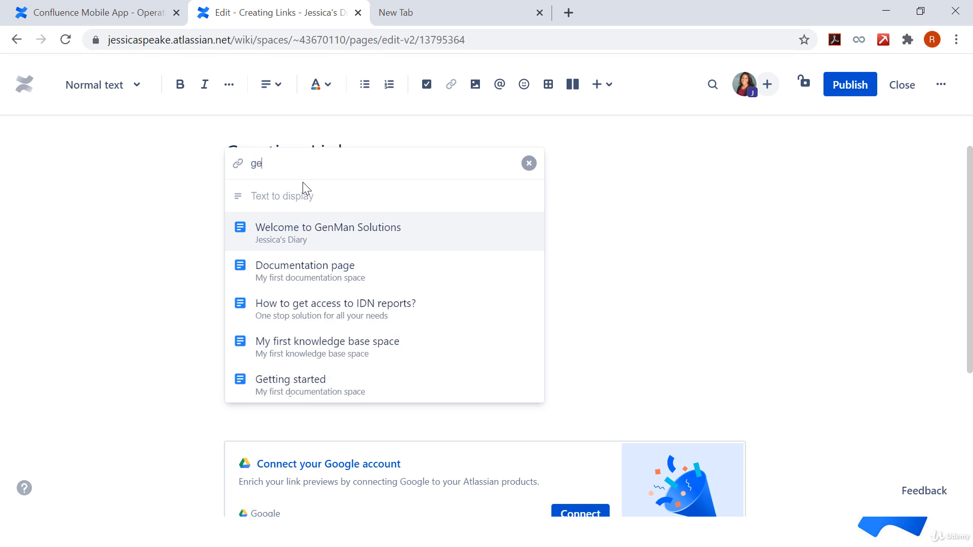
type("nma")
key("BackSpace")
key("BackSpace")
key("BackSpace")
key("BackSpace")
key("BackSpace")
key("ctrl+v")
key("BackSpace")
type("m")
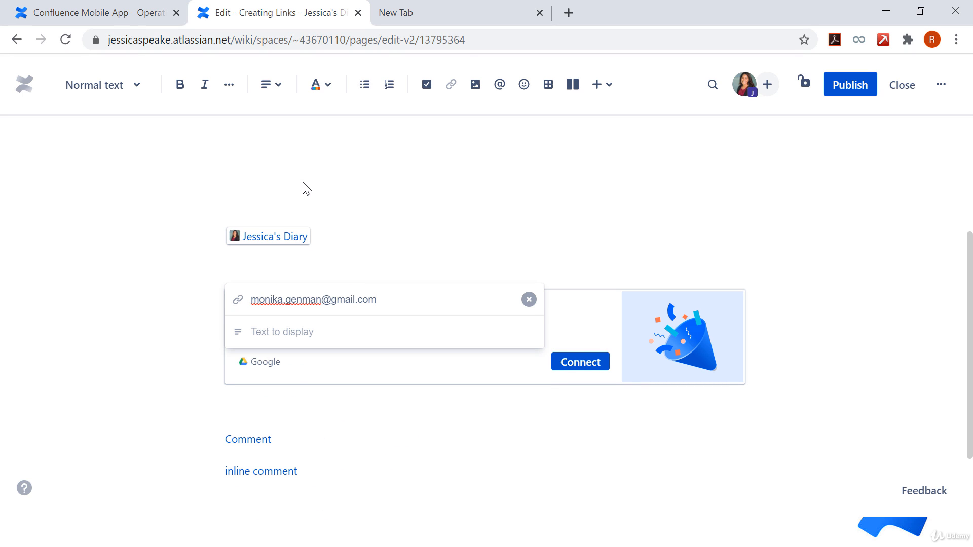
Step: Set the link's display text to the contact's first name followed by "'s email address" and insert the link
left_click(276, 329)
type("Monika")
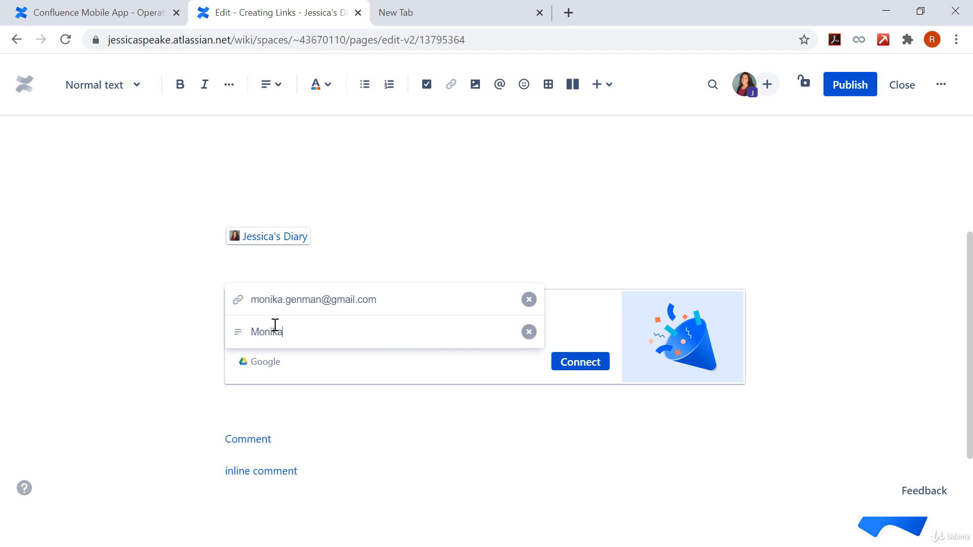
type("'s email address")
key("Return")
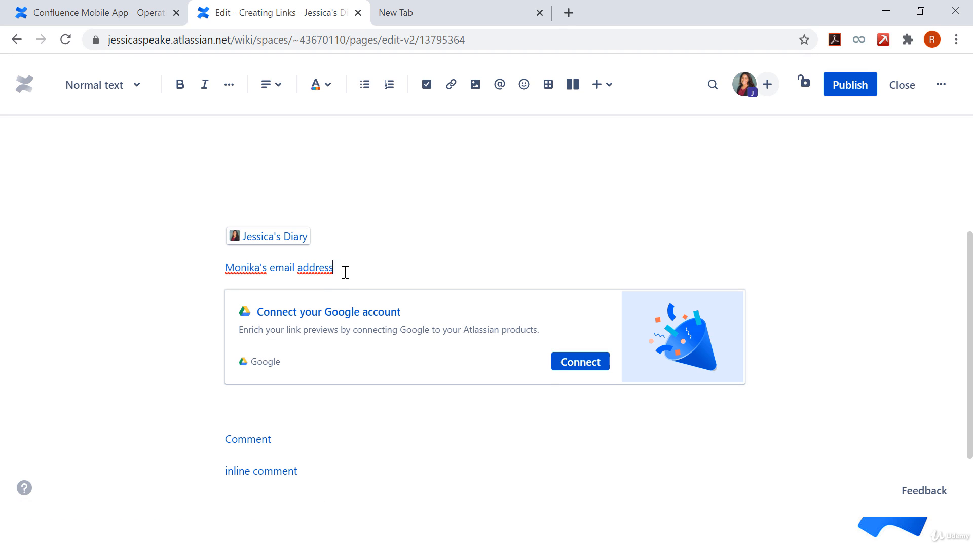
Step: Publish the page with a blank line added below the email link and test that link, dismissing the app chooser
key("Return")
left_click(839, 93)
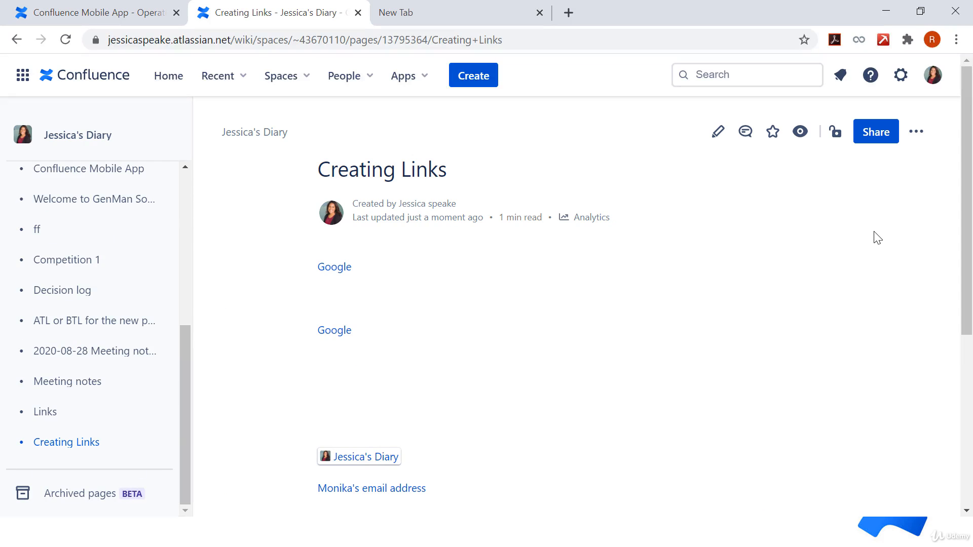
scroll(358, 181, "down", 5)
left_click(359, 182)
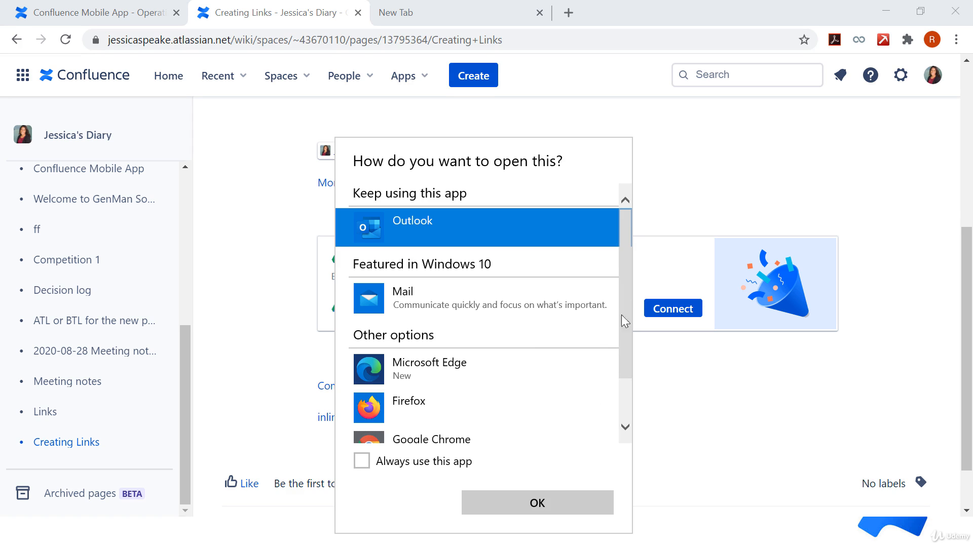
left_click(846, 242)
Step: Reopen the Creating Links page for editing
scroll(846, 242, "up", 3)
scroll(850, 248, "up", 3)
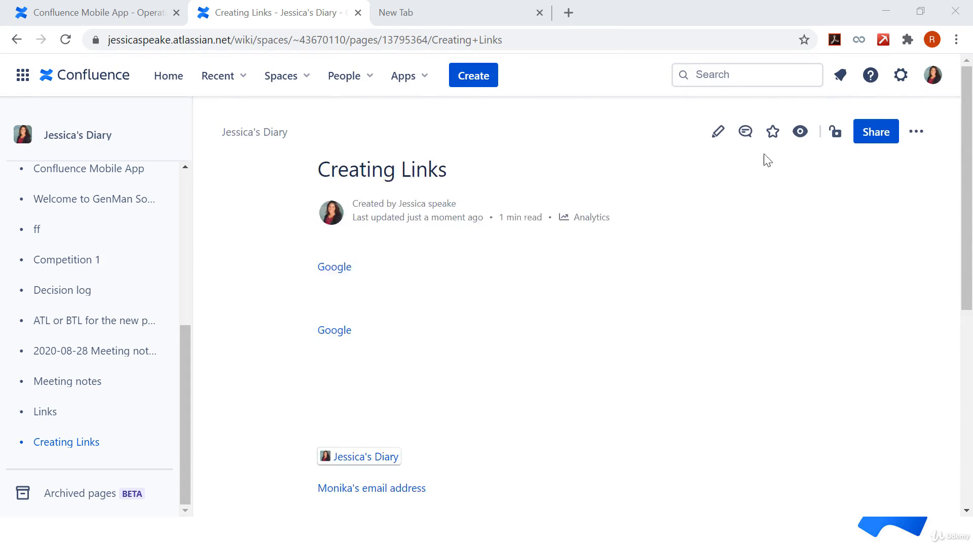
key("e")
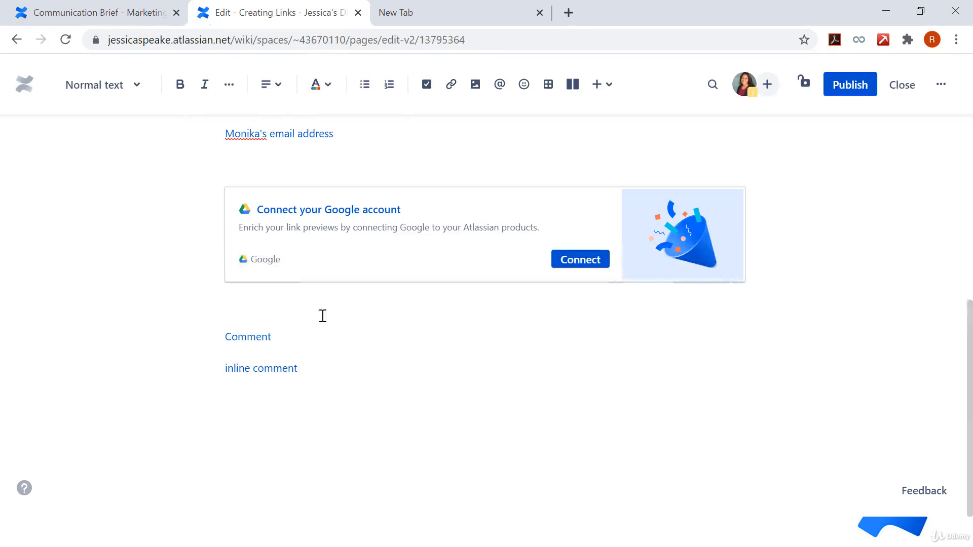
Step: Open the attachments of the Communication Brief page and copy the link address of Intro.docx
left_click(120, 10)
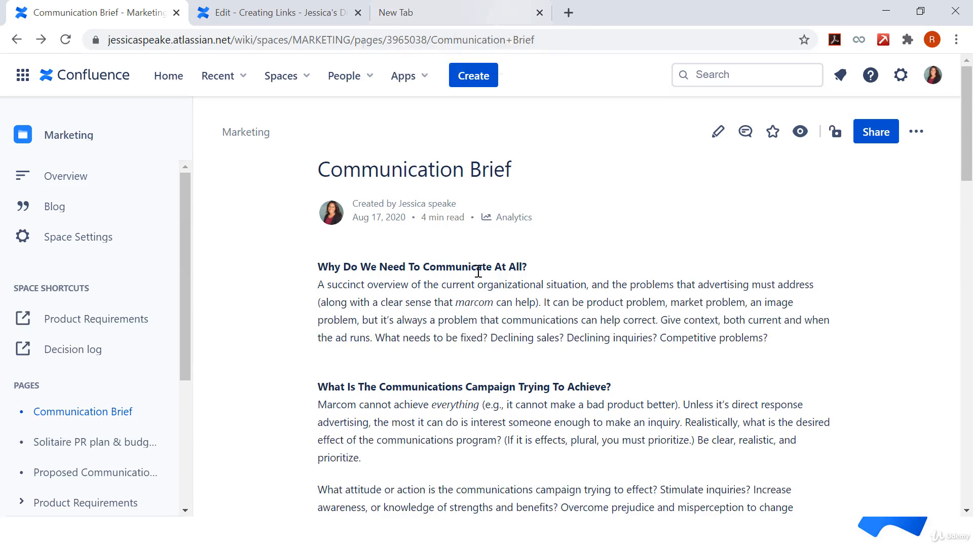
left_click(916, 135)
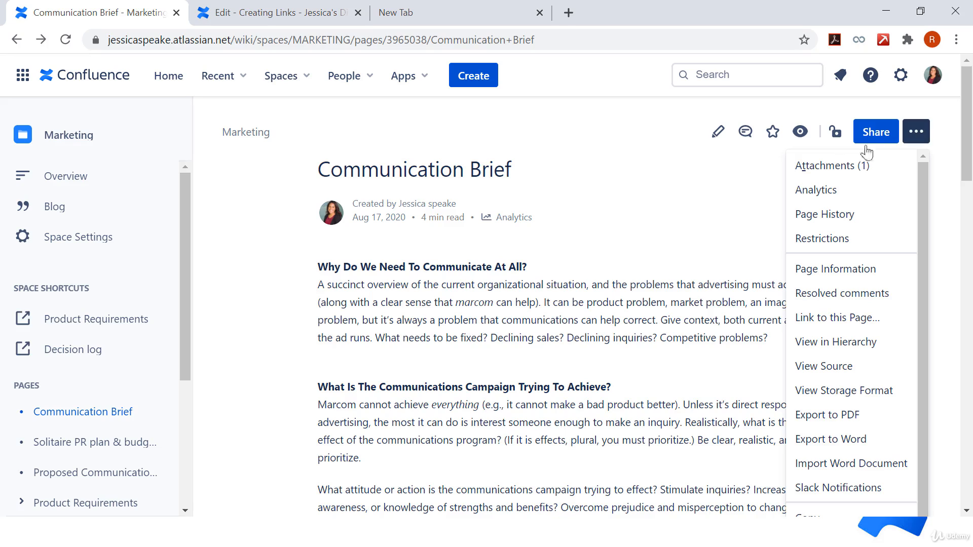
left_click(830, 167)
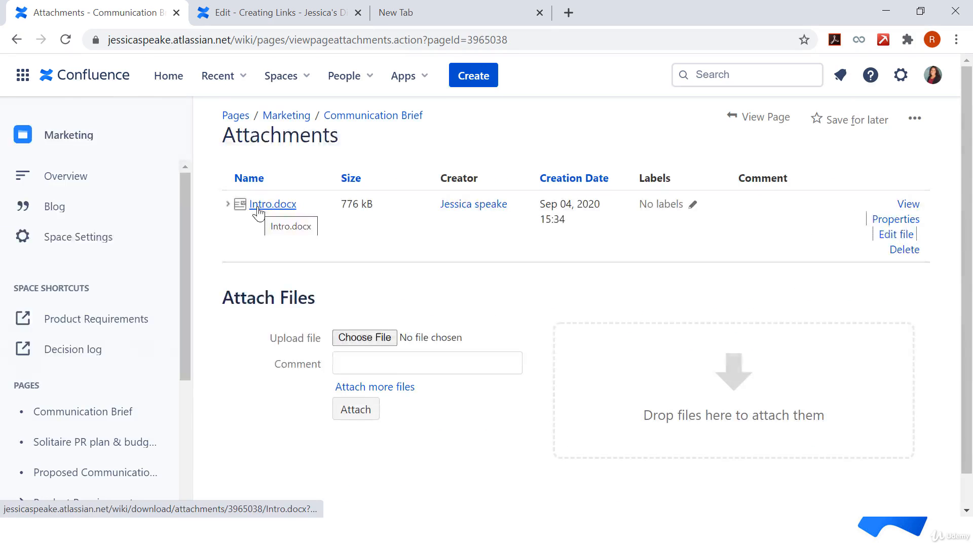
right_click(258, 212)
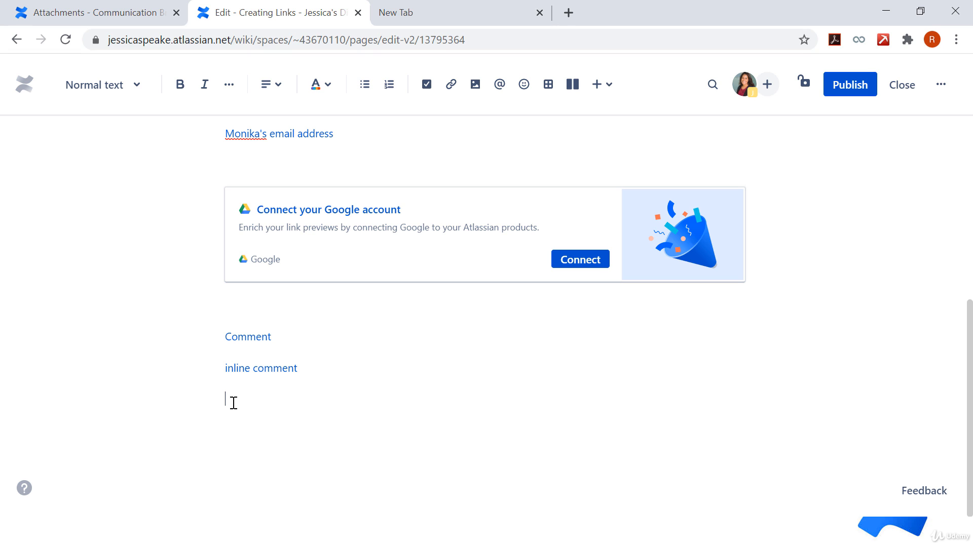
Step: Insert a link to the copied Intro.docx address below the inline comment link, with the display text "Attachments"
key("ctrl+k")
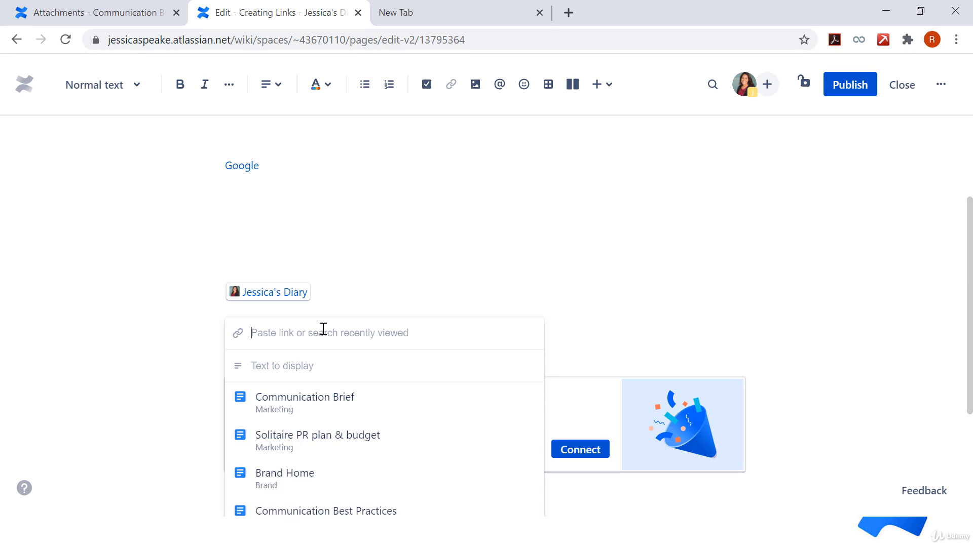
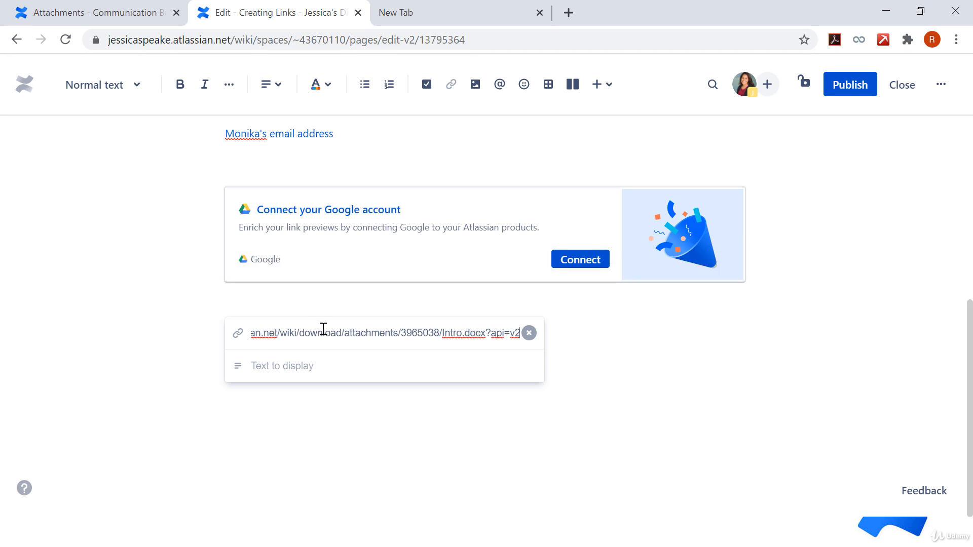
left_click(283, 364)
type("Attac")
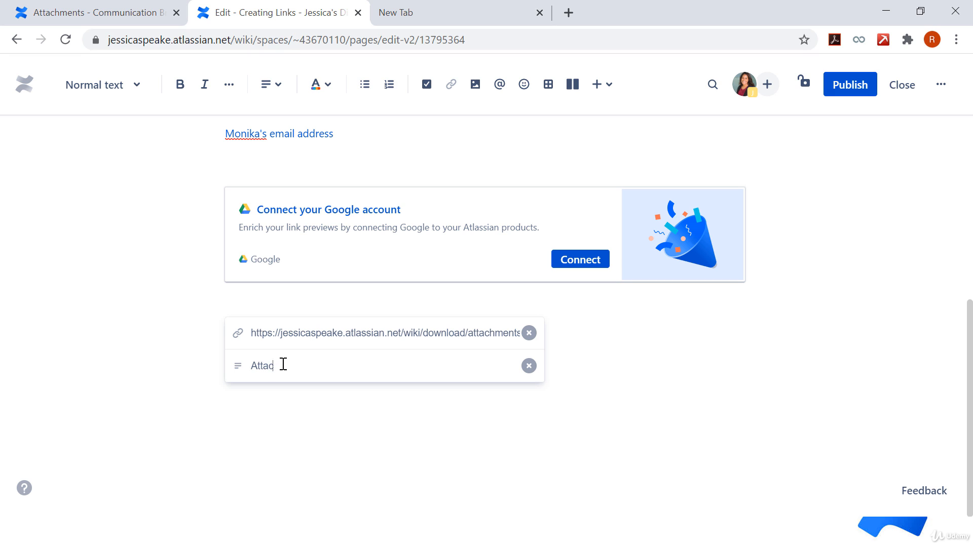
type("hments")
key("Return")
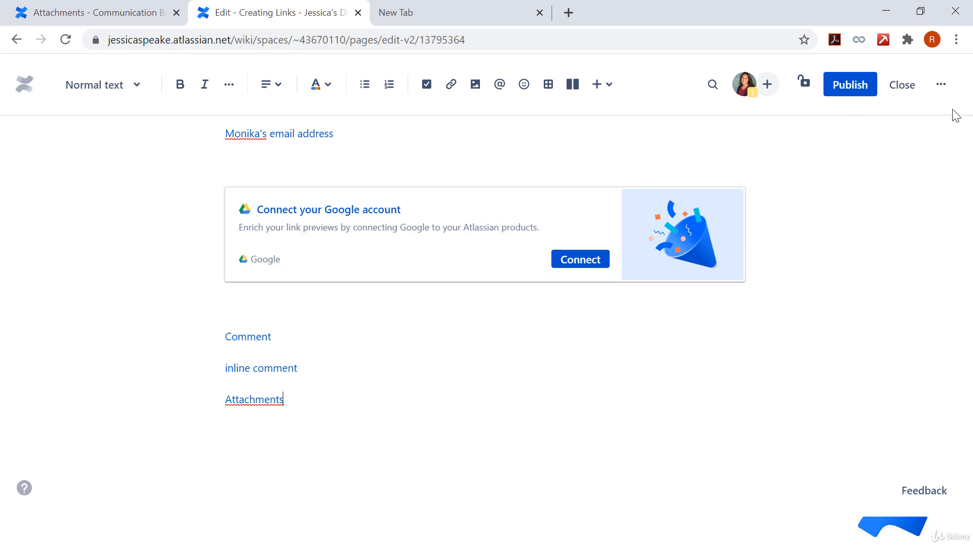
Step: Publish the Creating Links page and test the Attachments link, dismissing the download notice
left_click(854, 99)
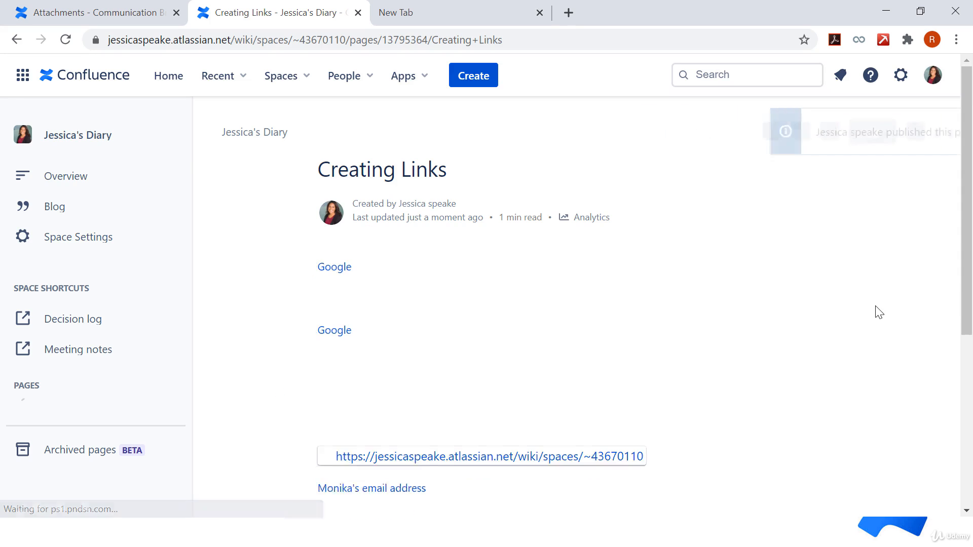
scroll(880, 312, "down", 5)
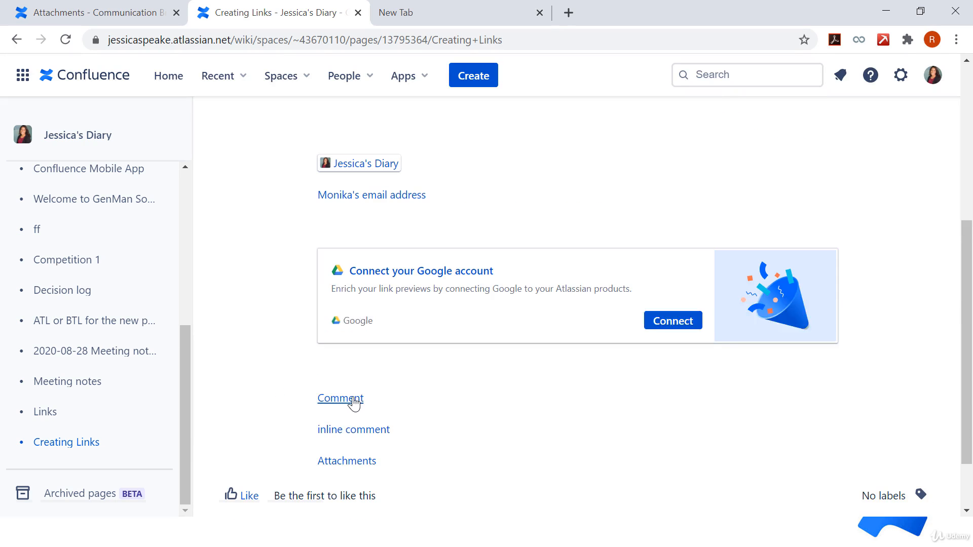
left_click(342, 470)
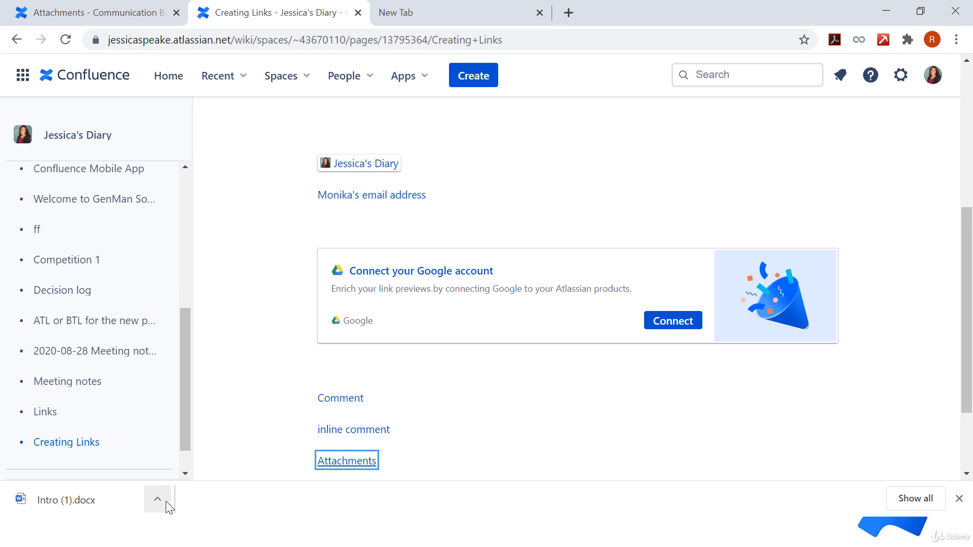
left_click(960, 499)
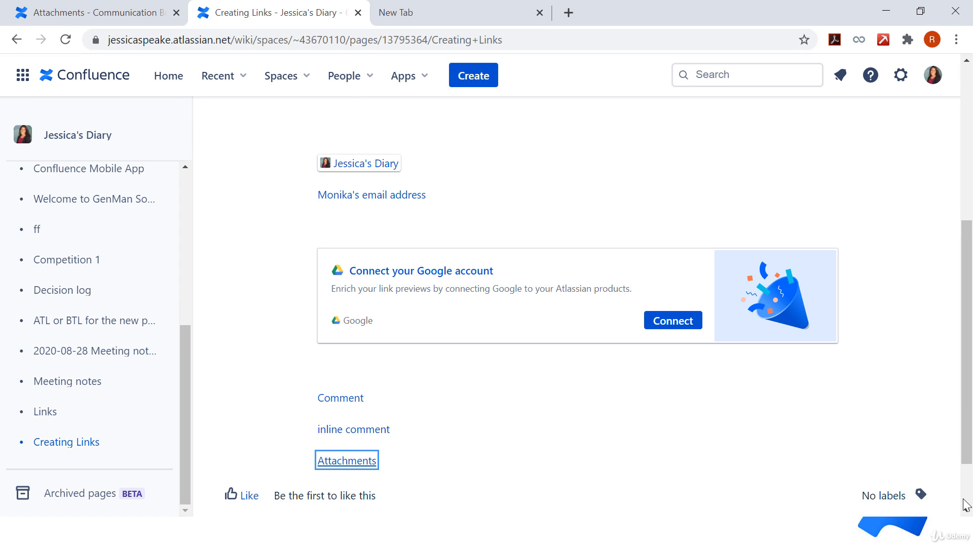